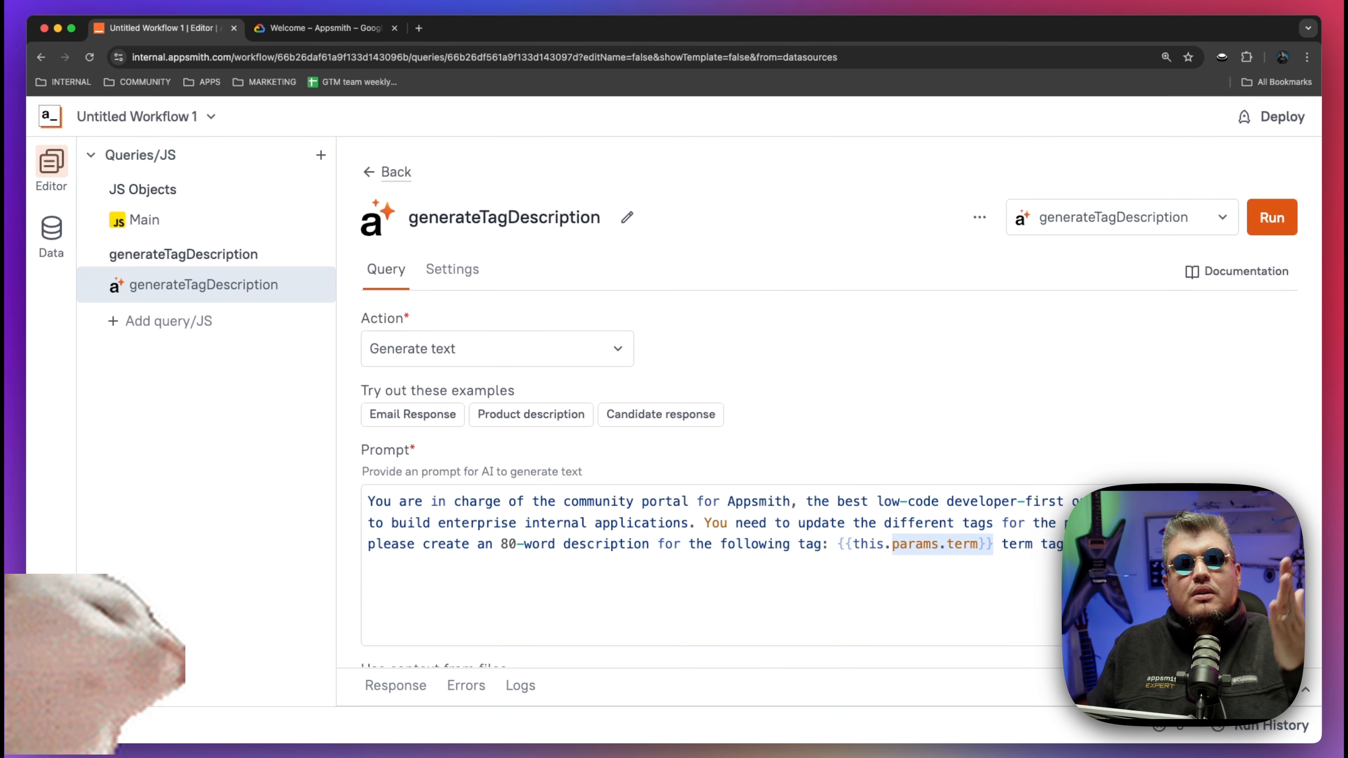
pyautogui.scroll(1, 829, 477)
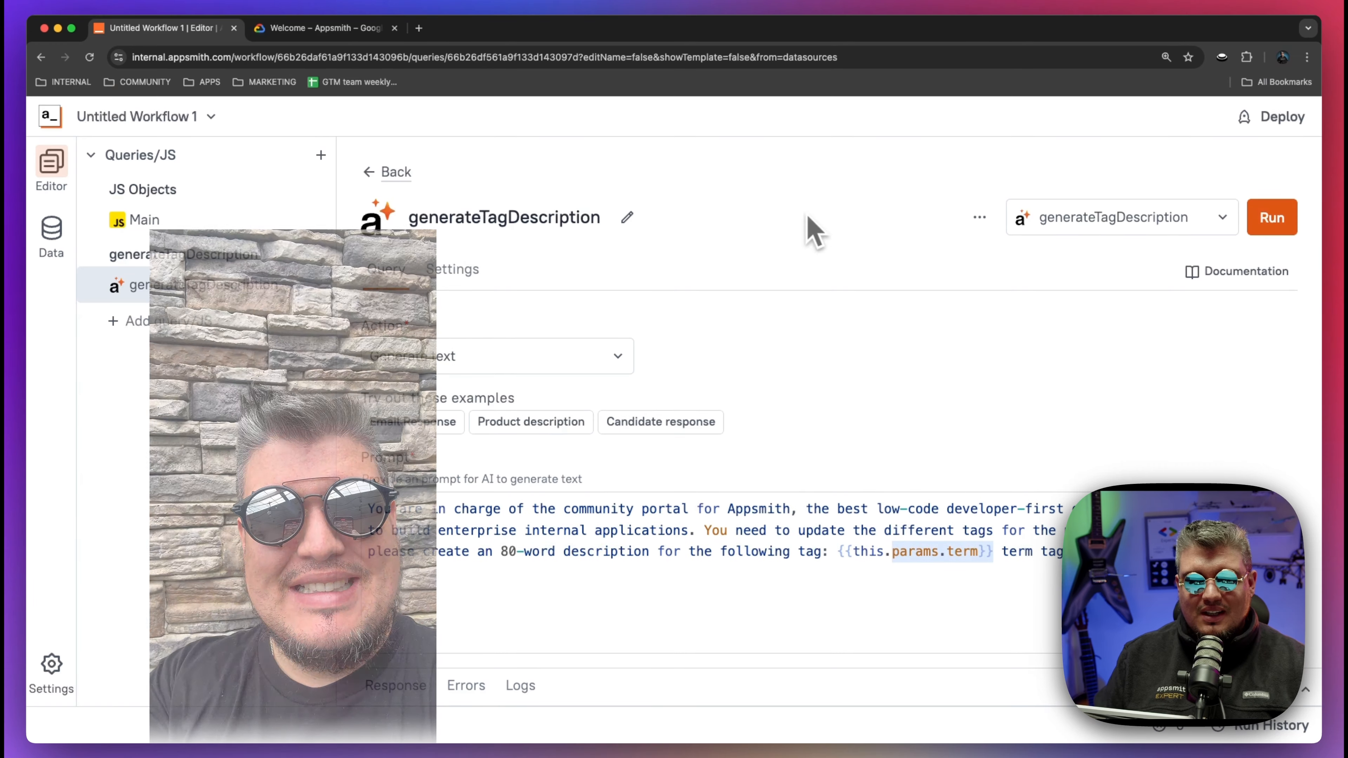
pyautogui.click(419, 28)
pyautogui.write('https://appsmith.docs.apiary.io/#reference')
pyautogui.press('Return')
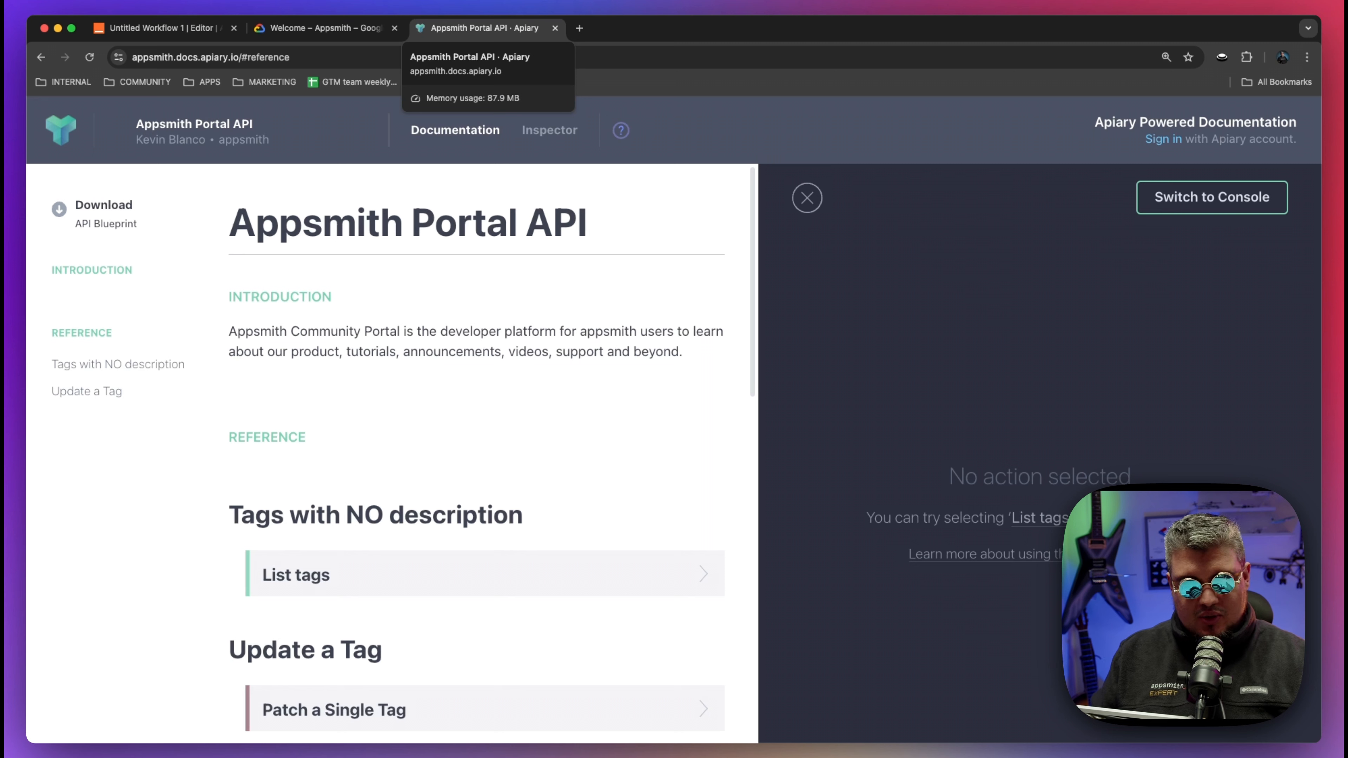
# Review the List tags and Patch a Single Tag endpoints in the Appsmith Portal API reference
pyautogui.scroll(-5, 414, 391)
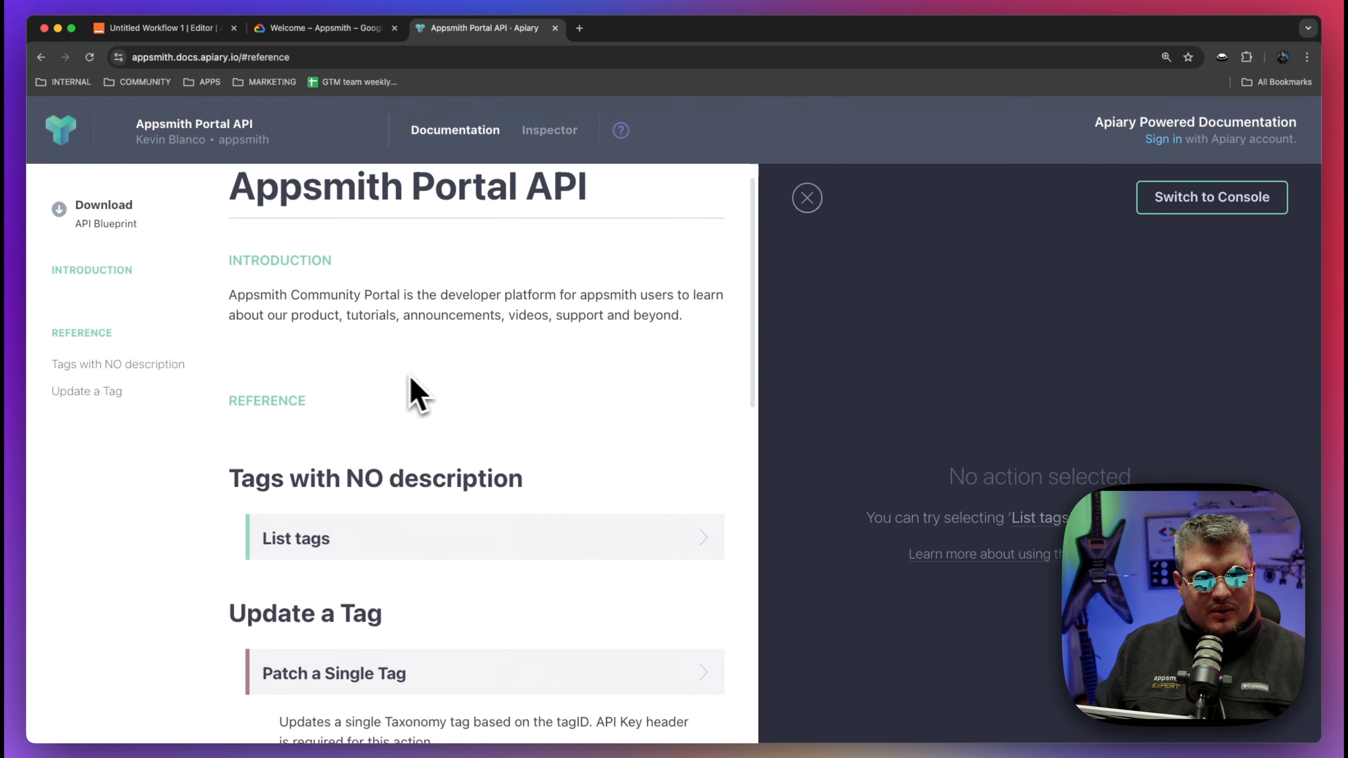
pyautogui.click(436, 372)
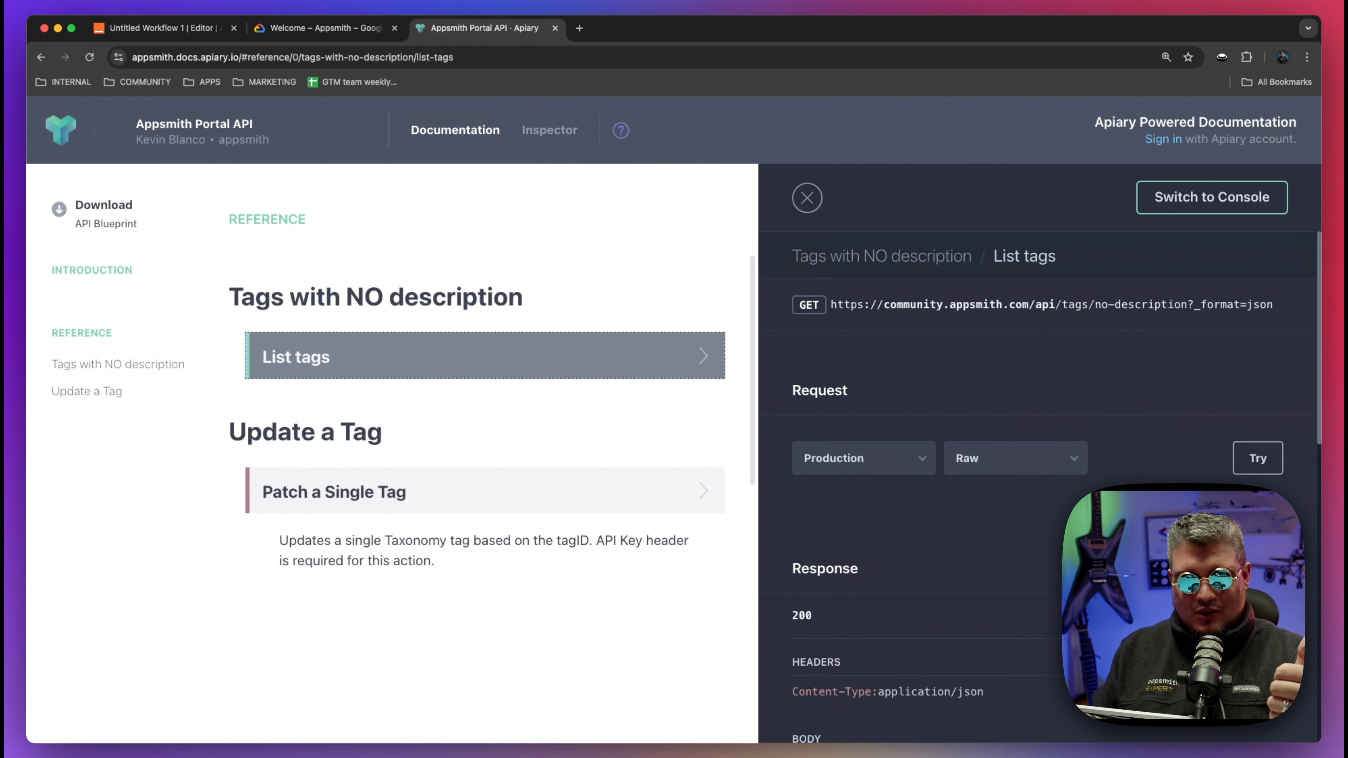
pyautogui.scroll(1, 297, 441)
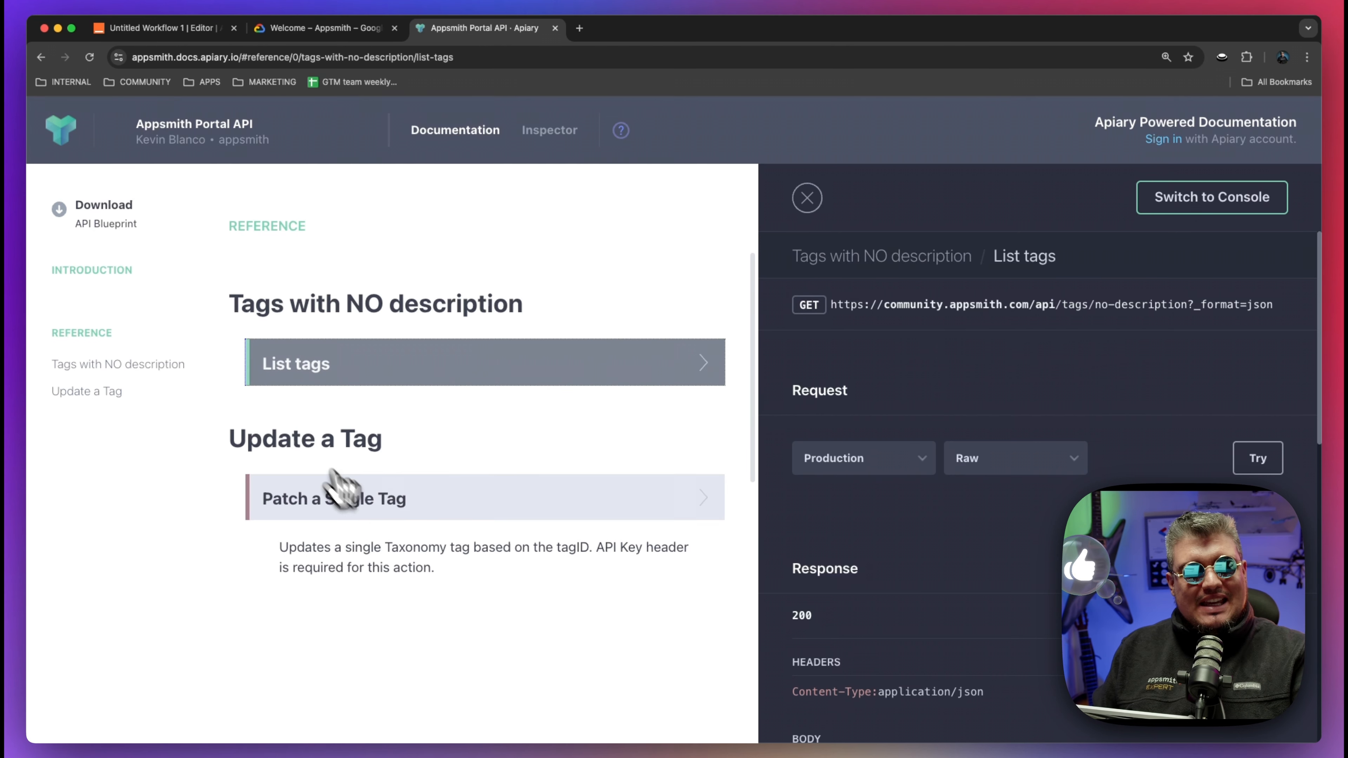
pyautogui.click(388, 512)
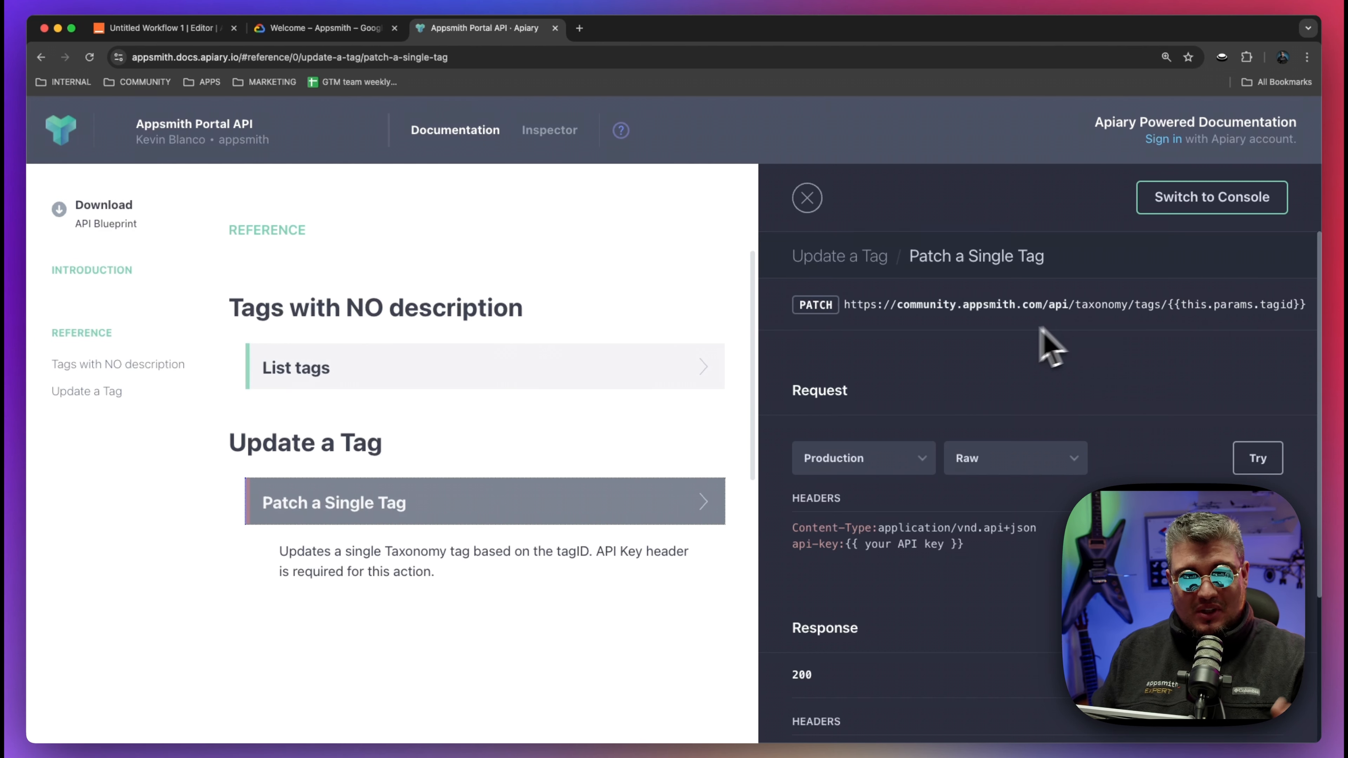
# Copy the full GET request URL of the List tags endpoint from the documentation
pyautogui.click(507, 373)
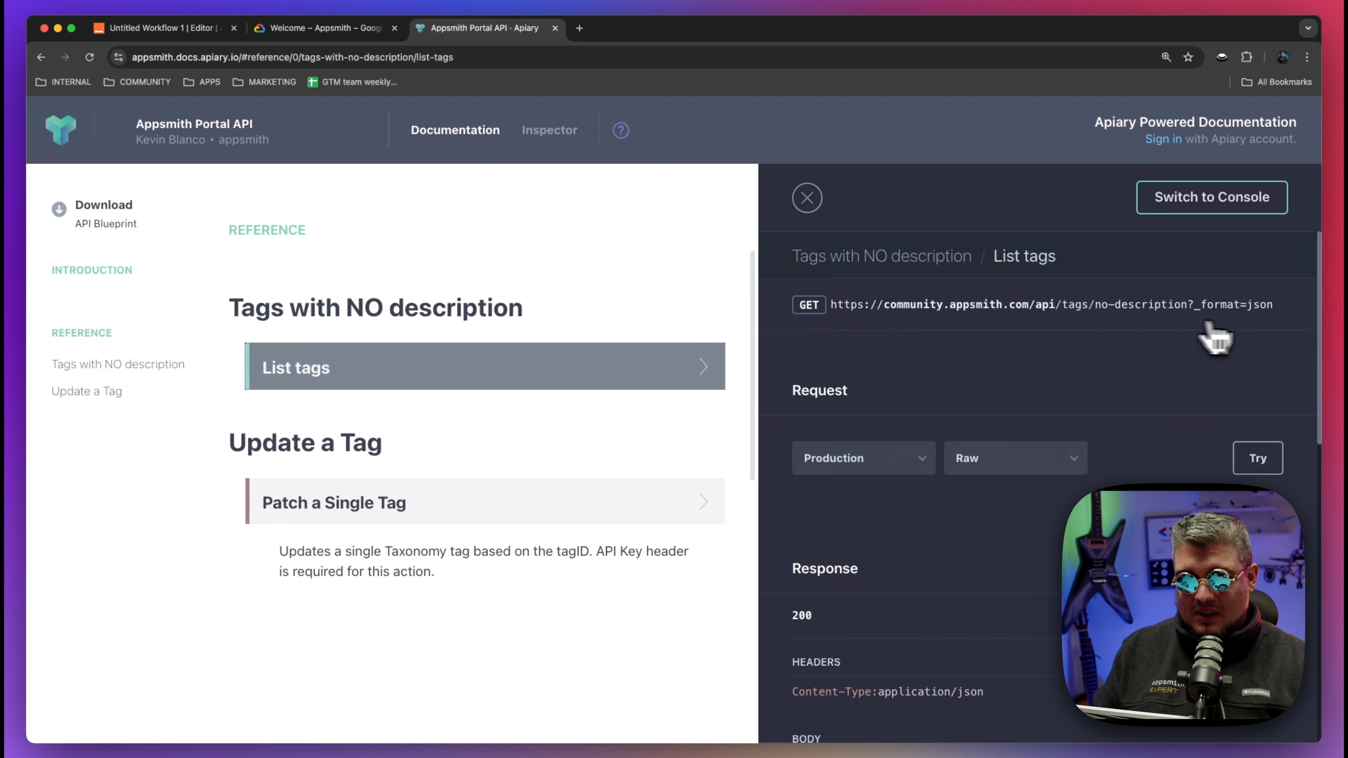
pyautogui.moveTo(1290, 314); pyautogui.dragTo(833, 315)
pyautogui.press('super+c')
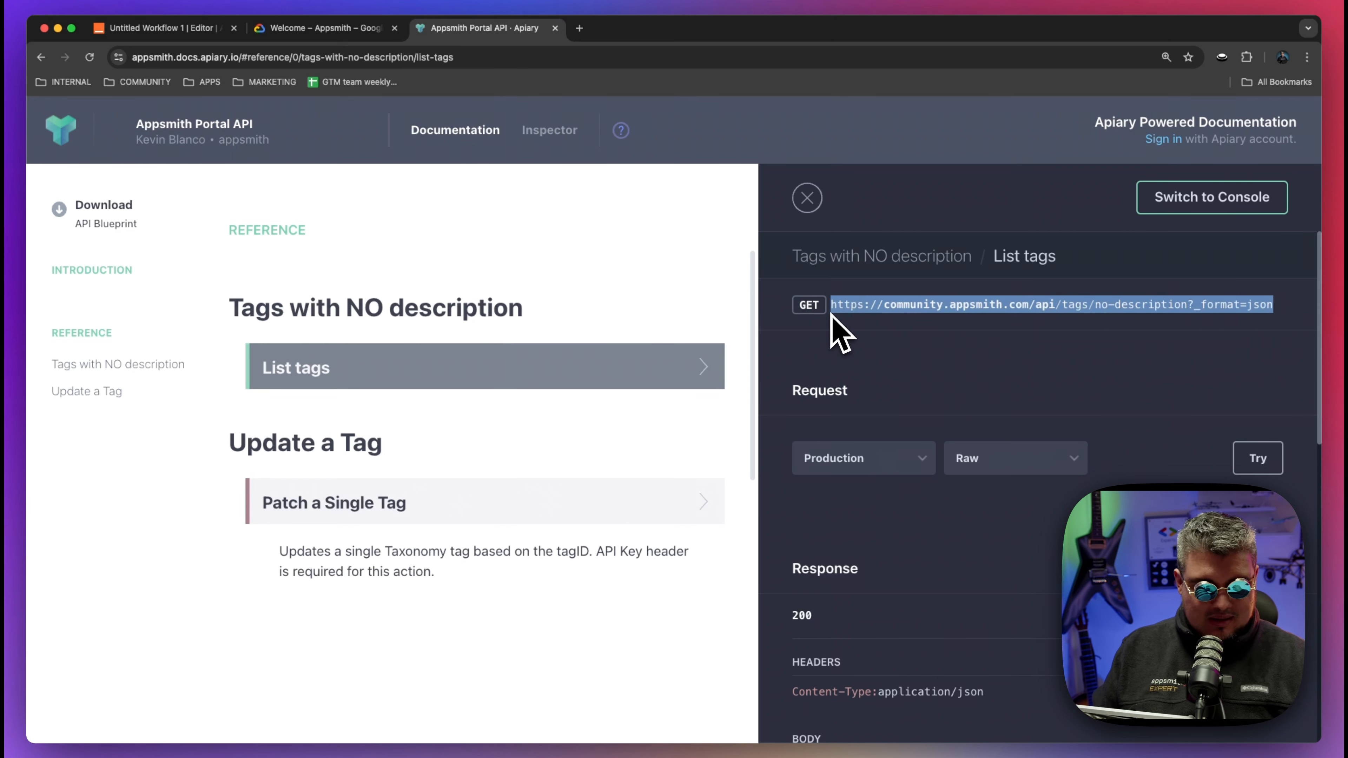
pyautogui.click(159, 28)
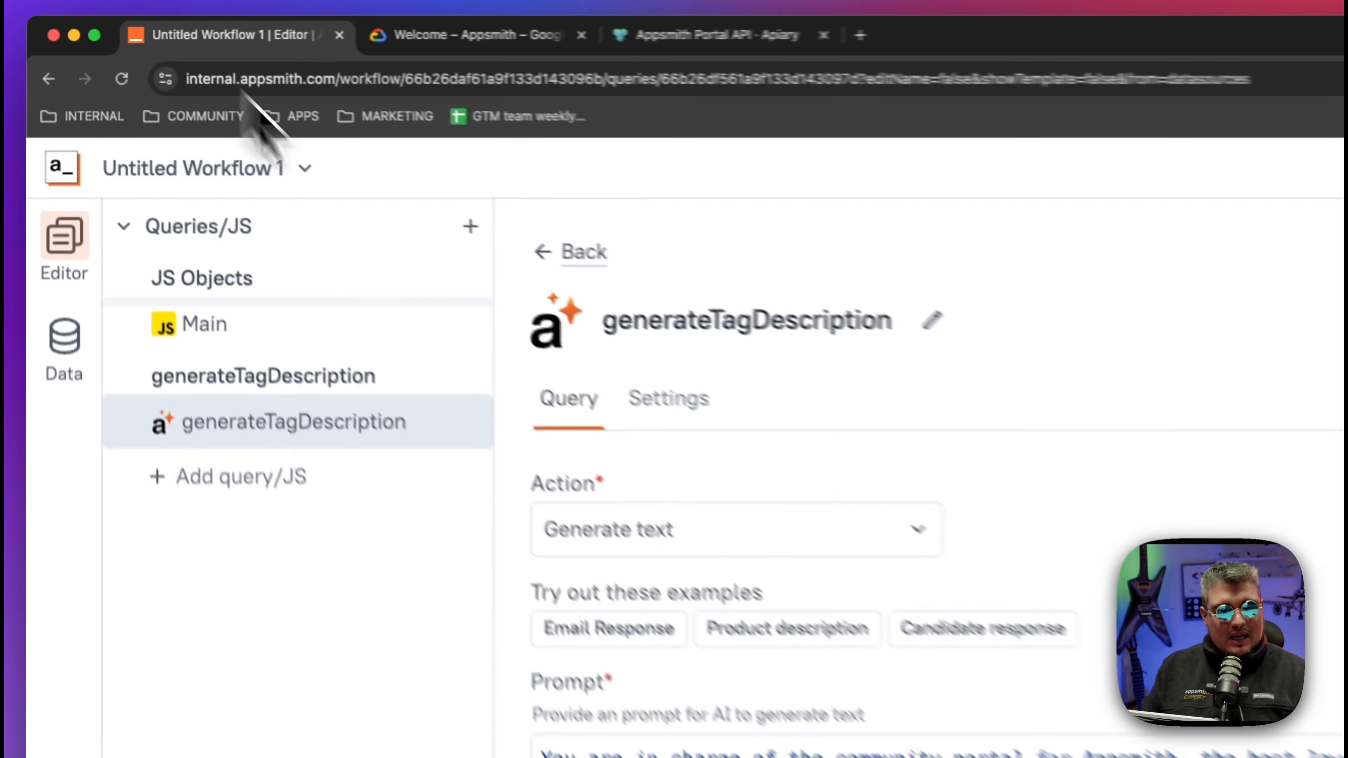
pyautogui.click(510, 245)
pyautogui.click(775, 496)
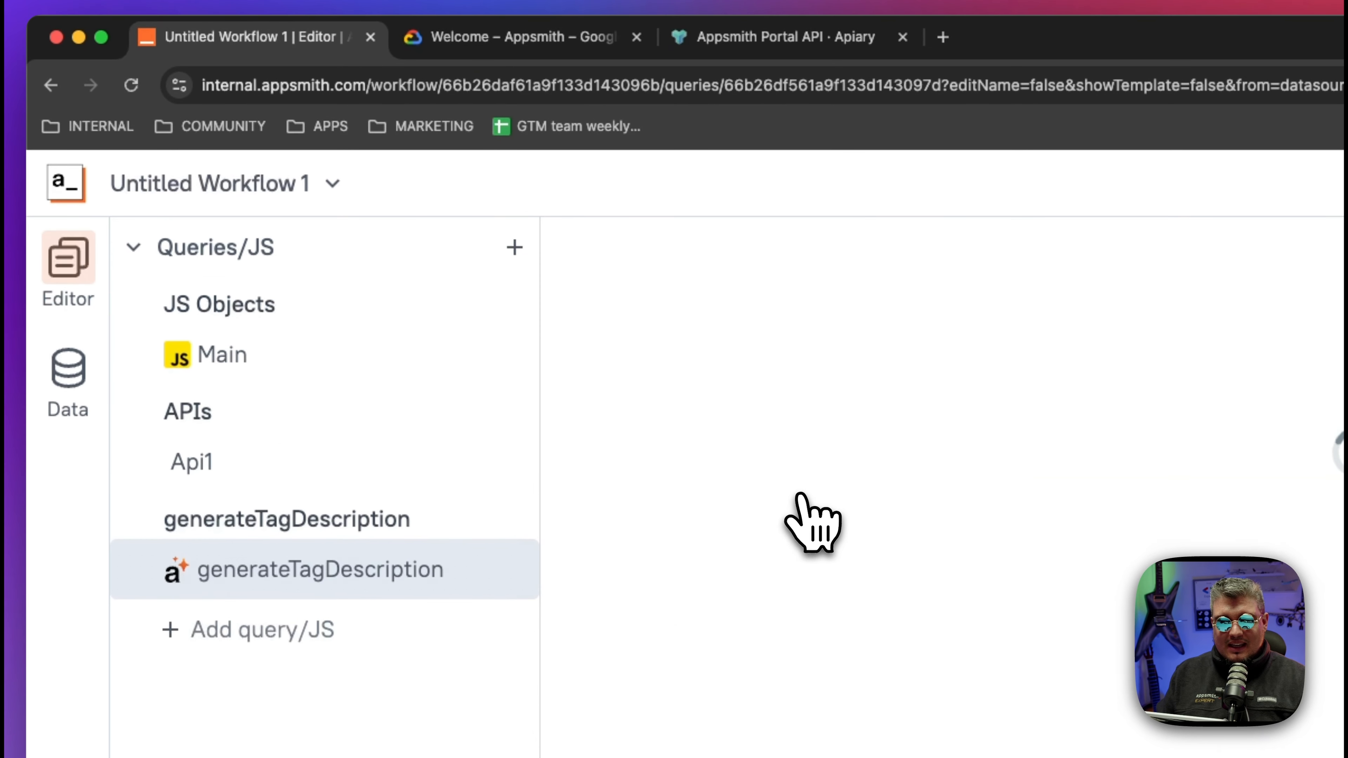
pyautogui.click(987, 437)
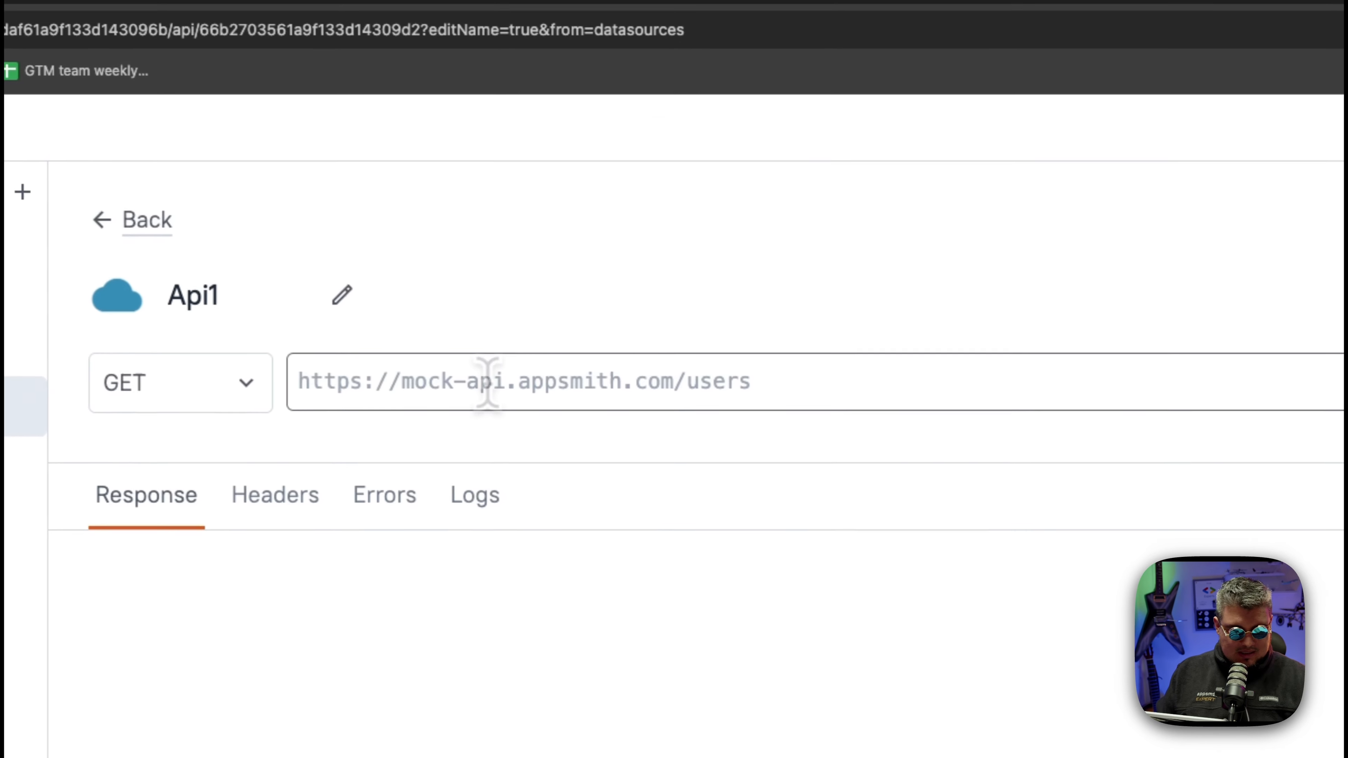
pyautogui.press('super+v')
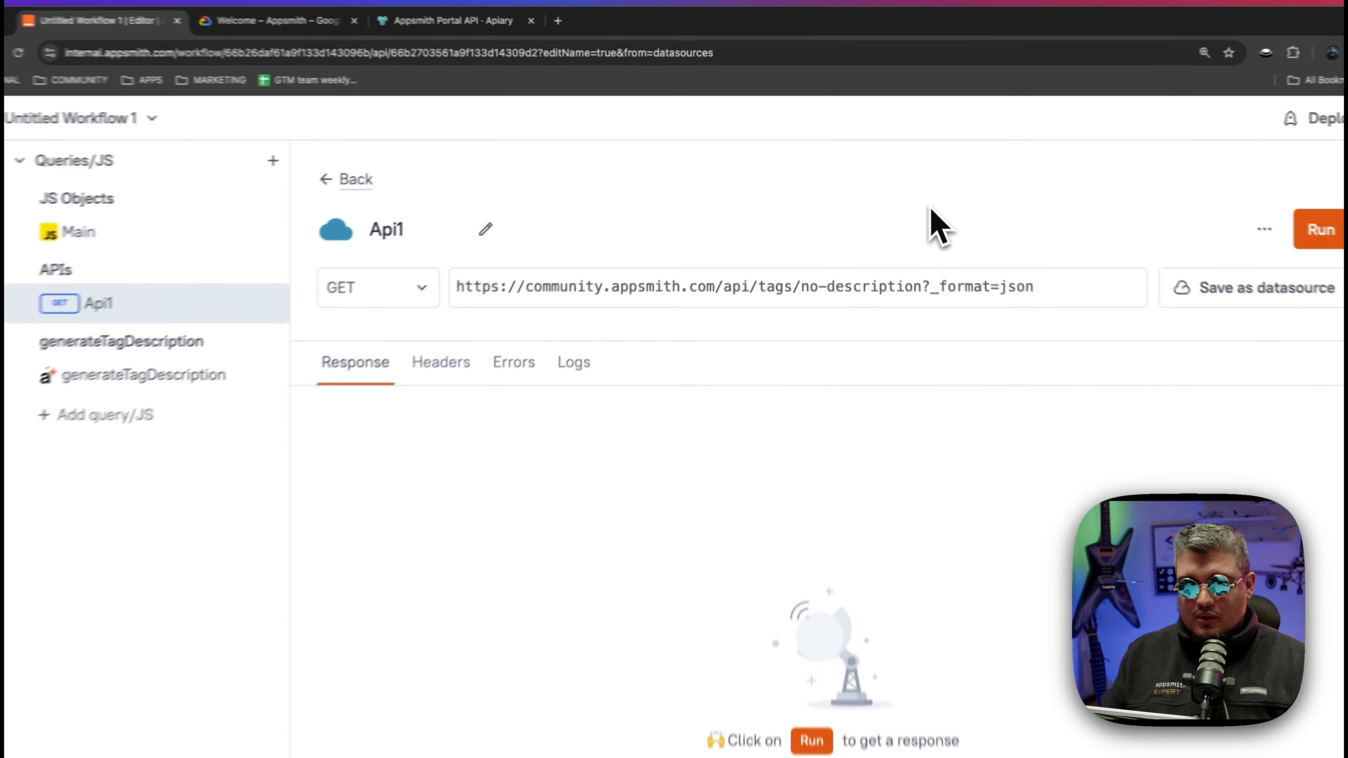
pyautogui.click(1274, 220)
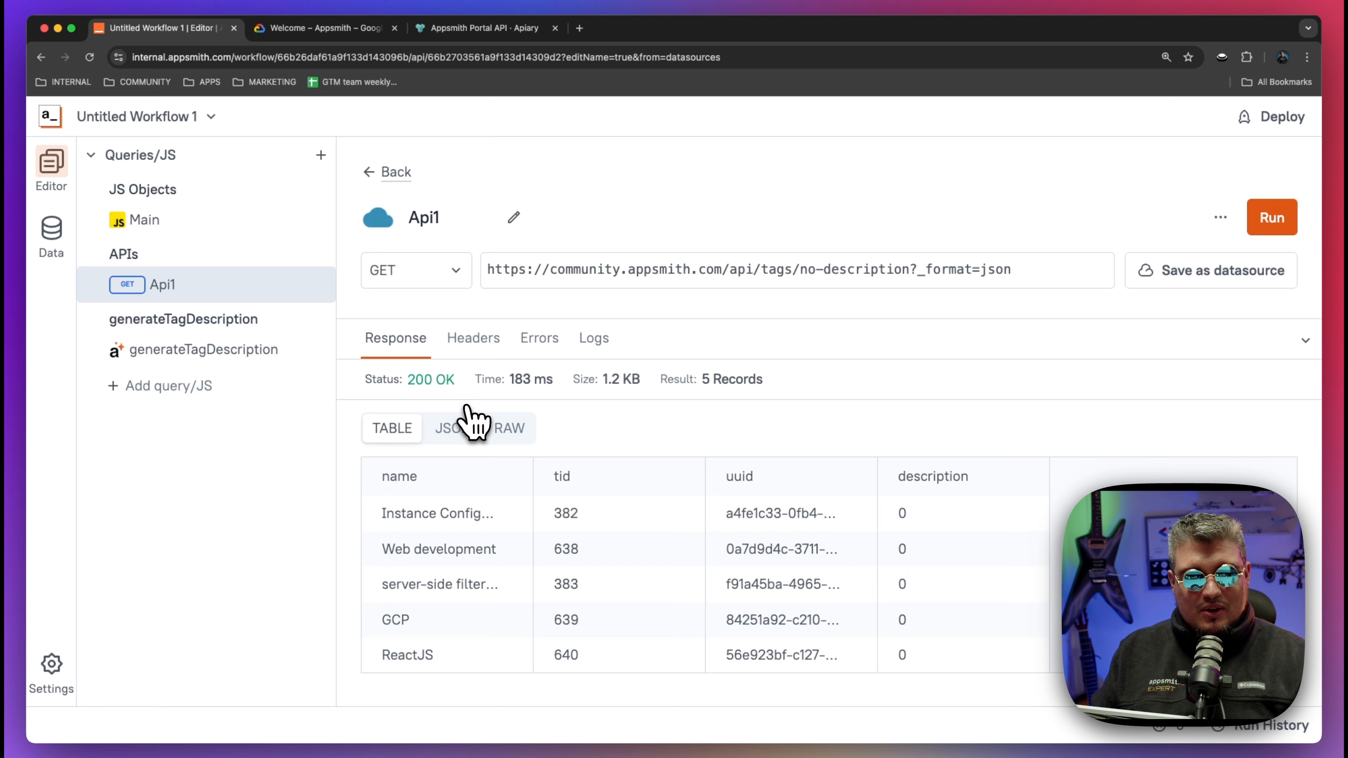
# Examine the response as JSON, checking the first record's name, uuid and description fields
pyautogui.click(467, 427)
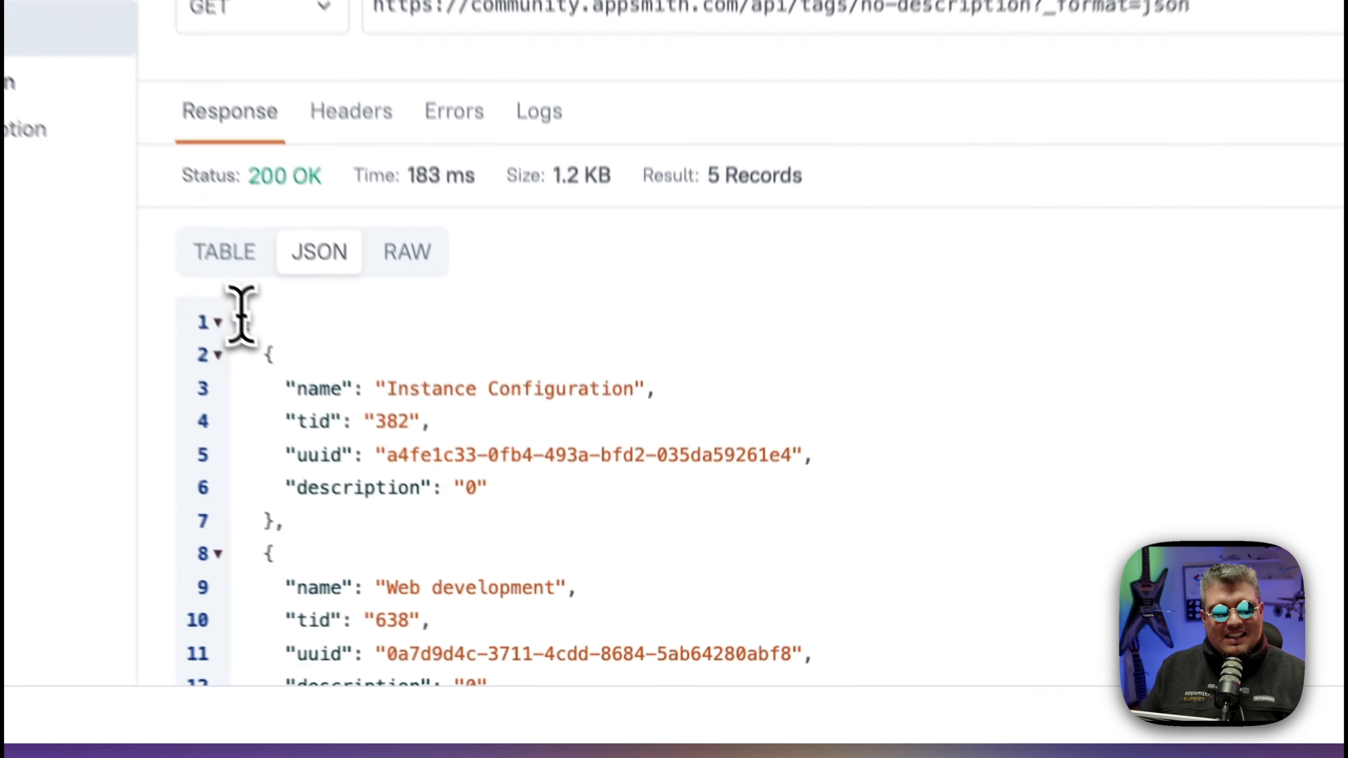
pyautogui.moveTo(243, 322); pyautogui.dragTo(337, 525)
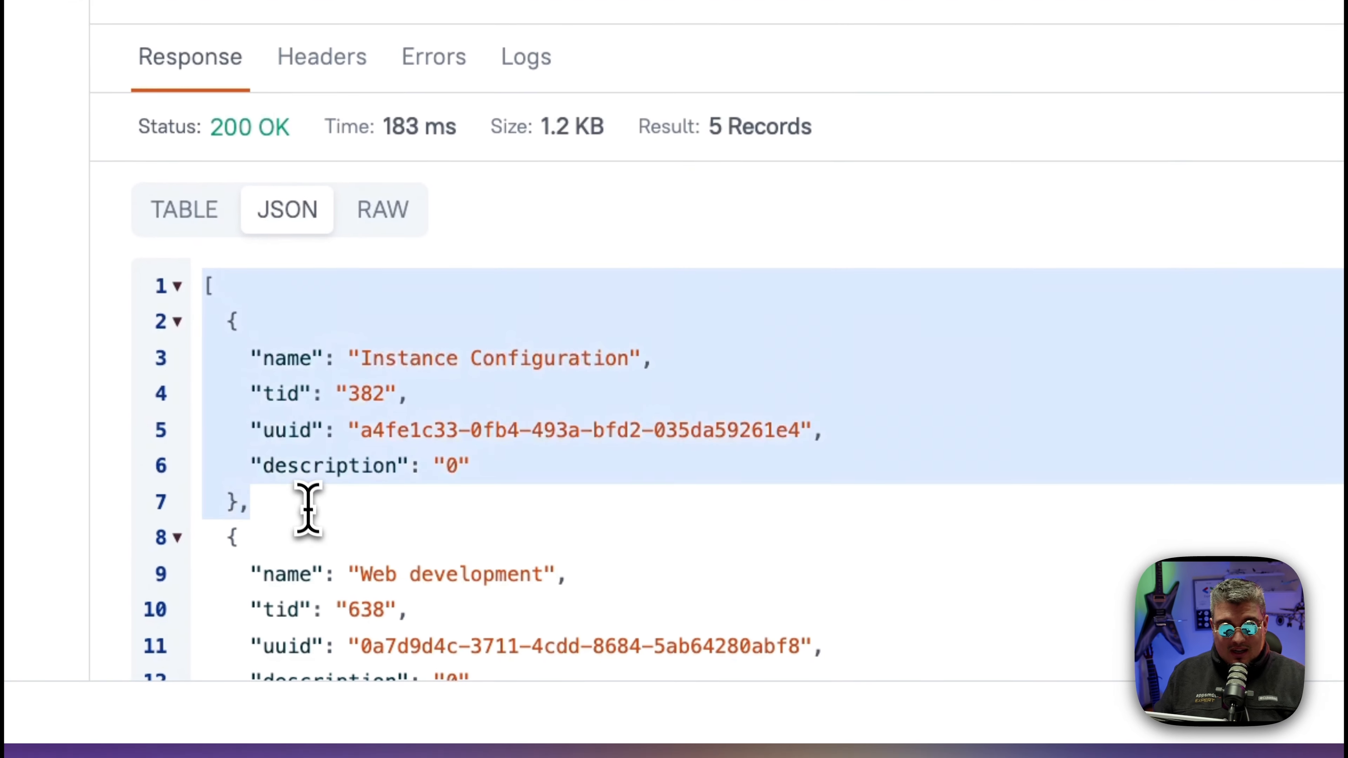
pyautogui.click(348, 524)
pyautogui.moveTo(218, 316); pyautogui.dragTo(244, 484)
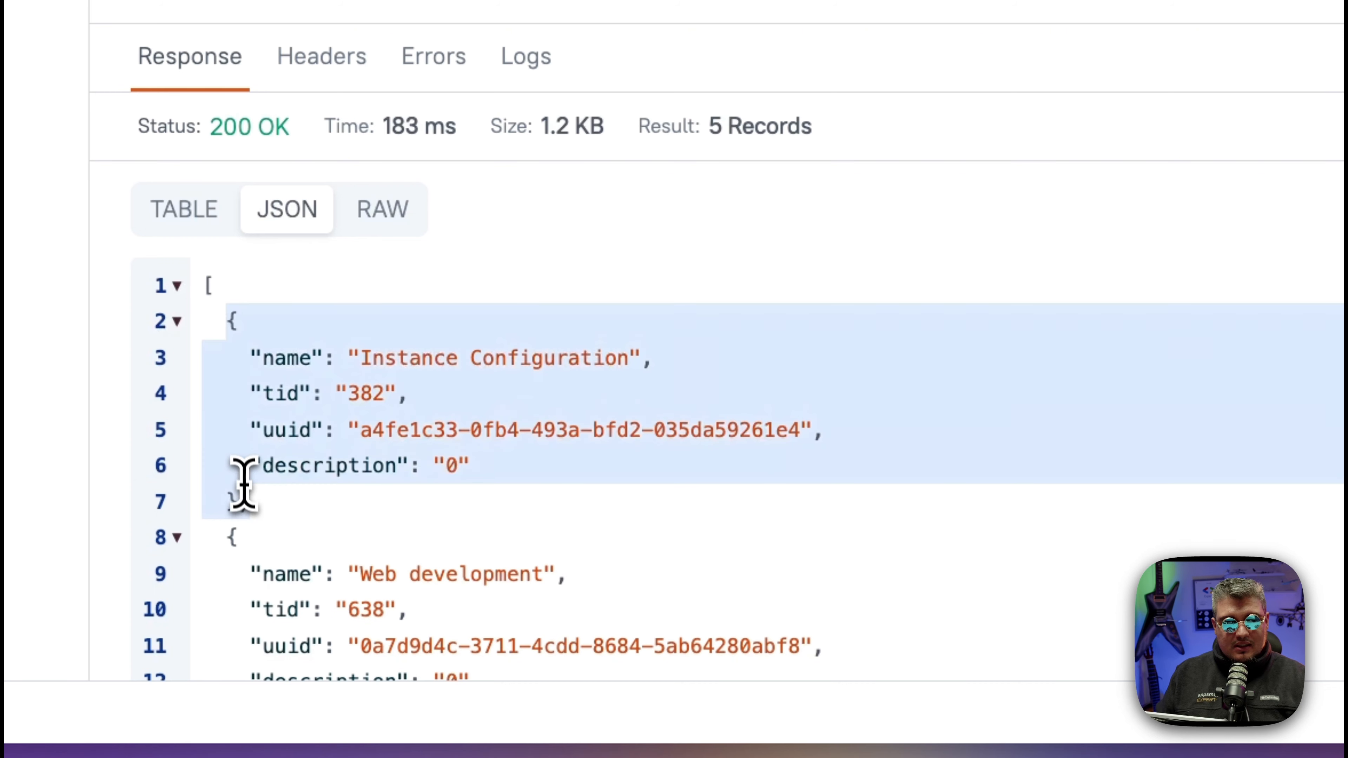
pyautogui.moveTo(481, 461); pyautogui.dragTo(398, 463)
pyautogui.doubleClick(289, 435)
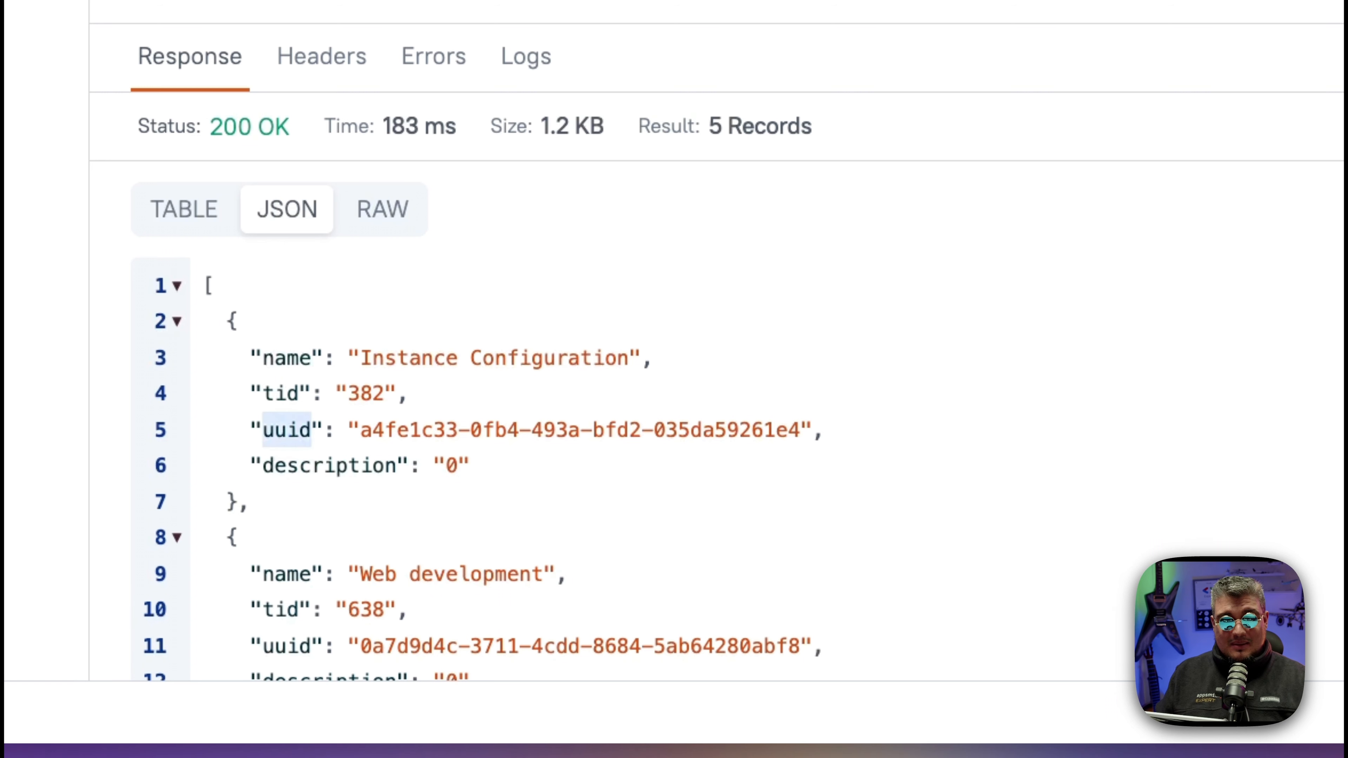
pyautogui.moveTo(630, 359); pyautogui.dragTo(370, 361)
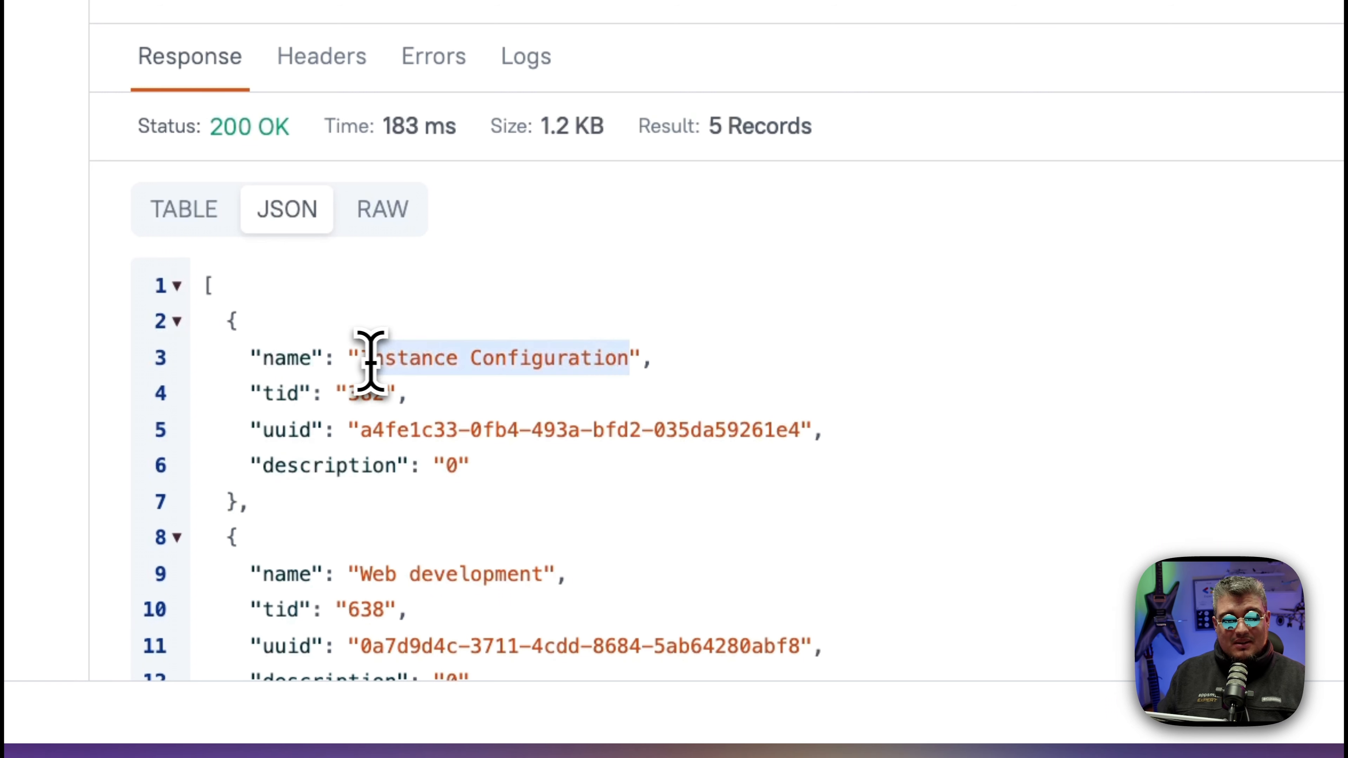
pyautogui.doubleClick(289, 357)
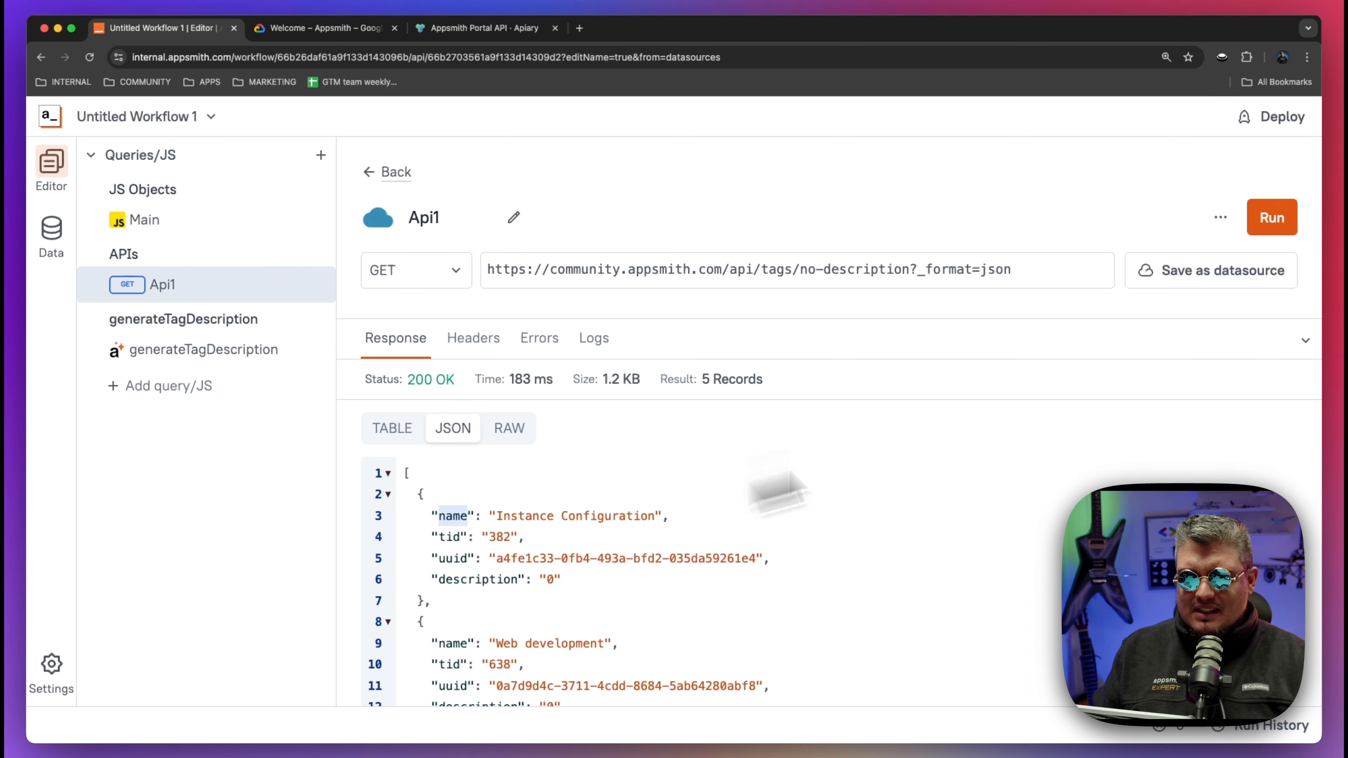
# Rename the new API query as getTagWithNoDescriptions
pyautogui.press('super+Tab')
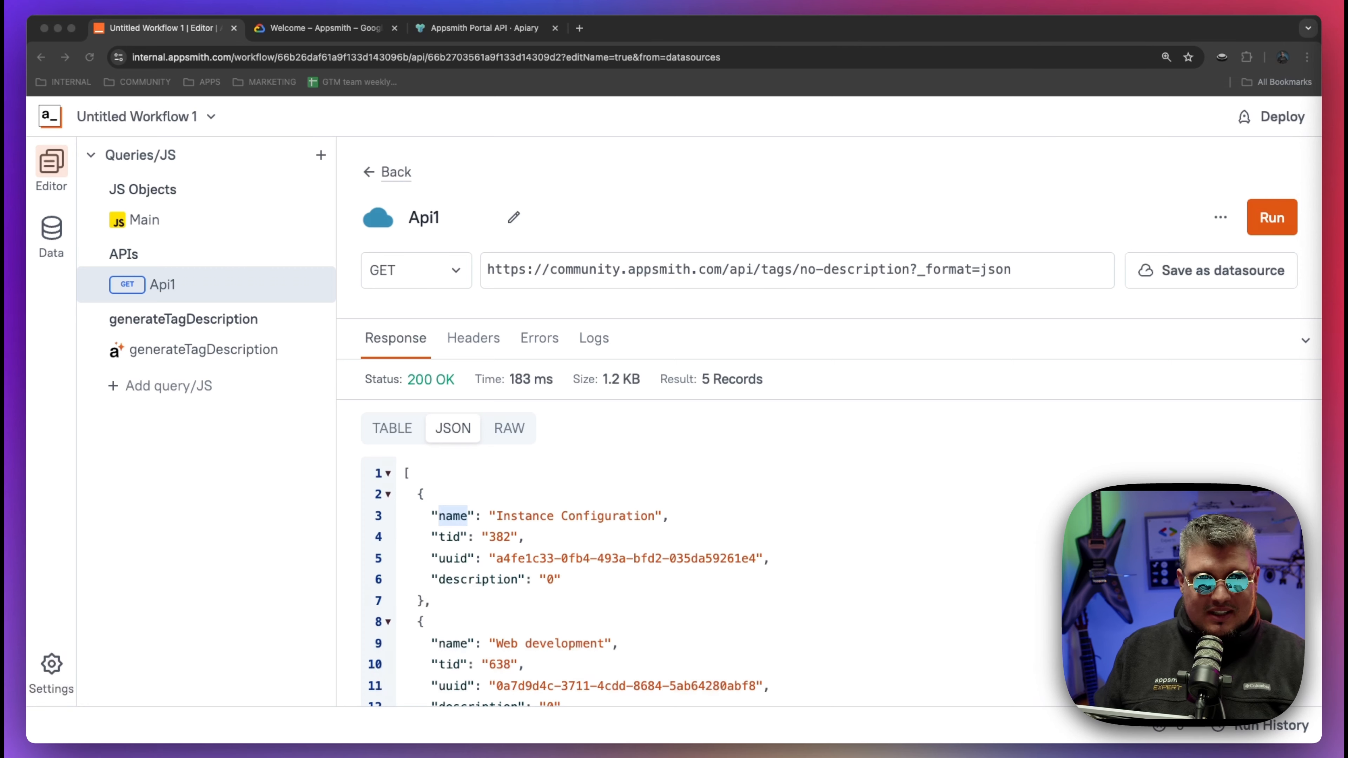
pyautogui.click(440, 225)
pyautogui.click(440, 225)
pyautogui.write('getTagWithNoDescriptions')
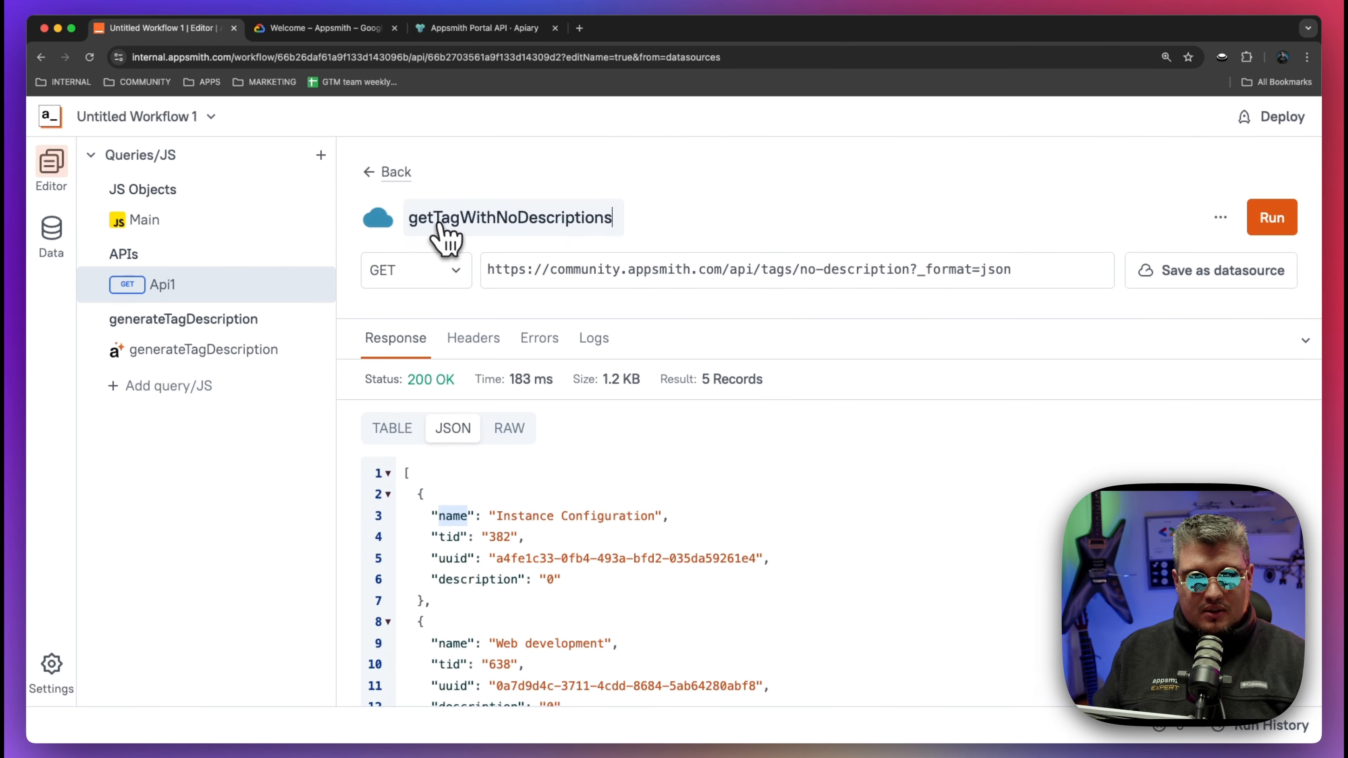
pyautogui.press('Return')
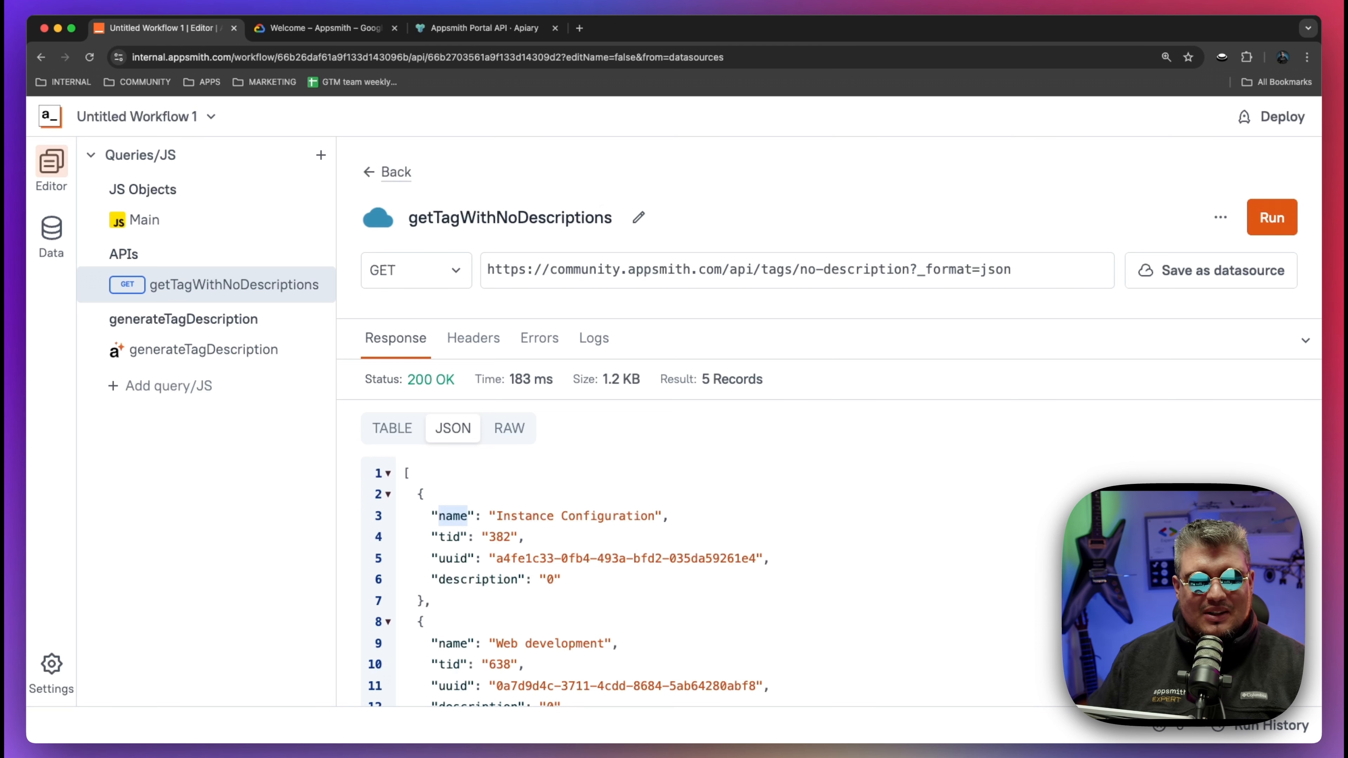
# Check the Patch a Single Tag endpoint in the API documentation for its tag ID parameter and required headers
pyautogui.click(467, 29)
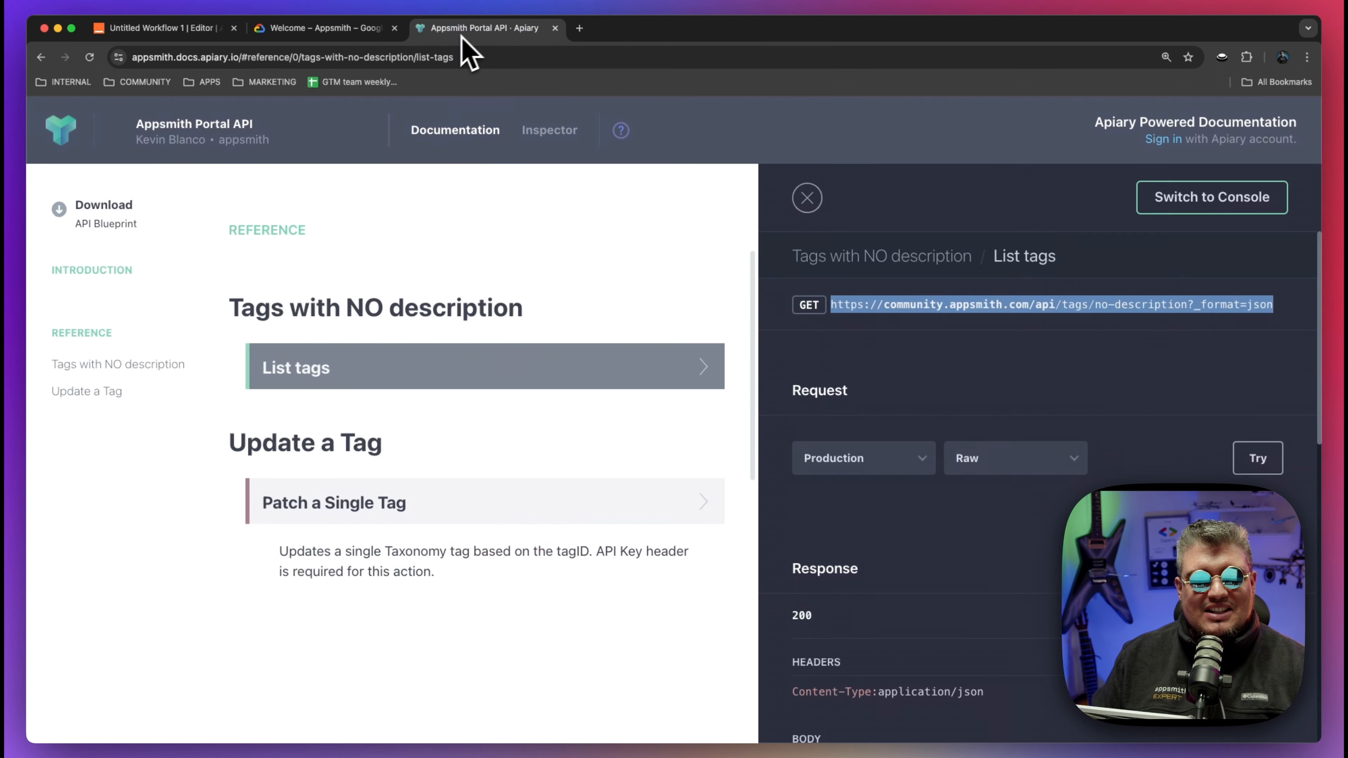
pyautogui.click(393, 484)
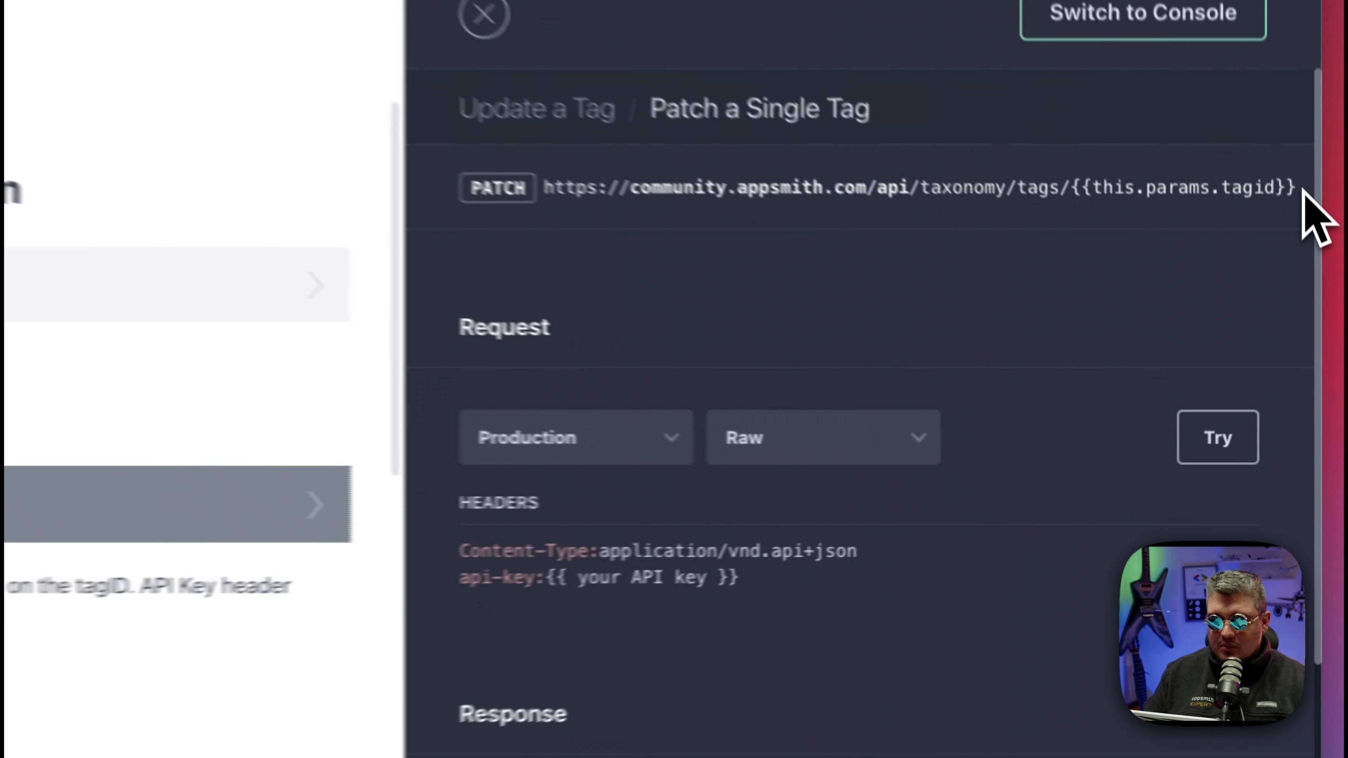
pyautogui.moveTo(1309, 307); pyautogui.dragTo(1168, 304)
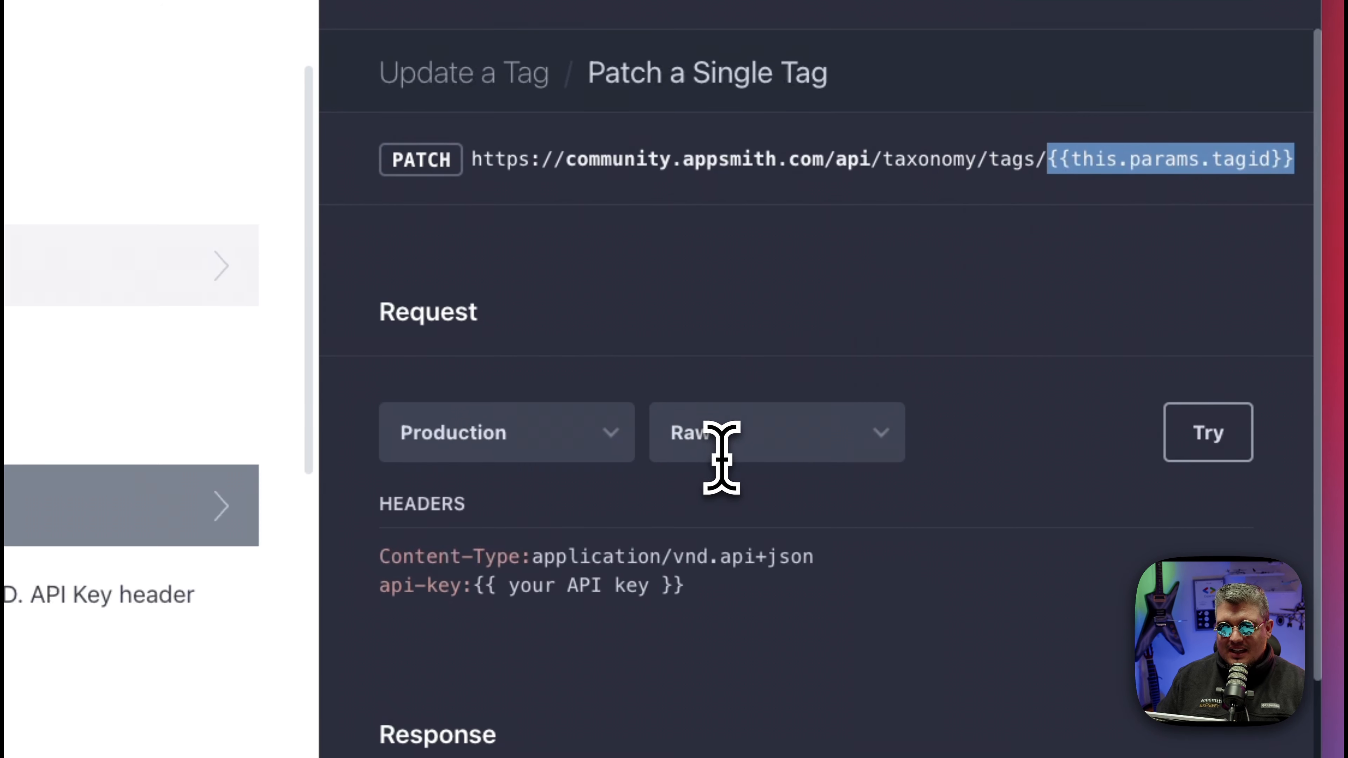
pyautogui.moveTo(689, 627); pyautogui.dragTo(379, 587)
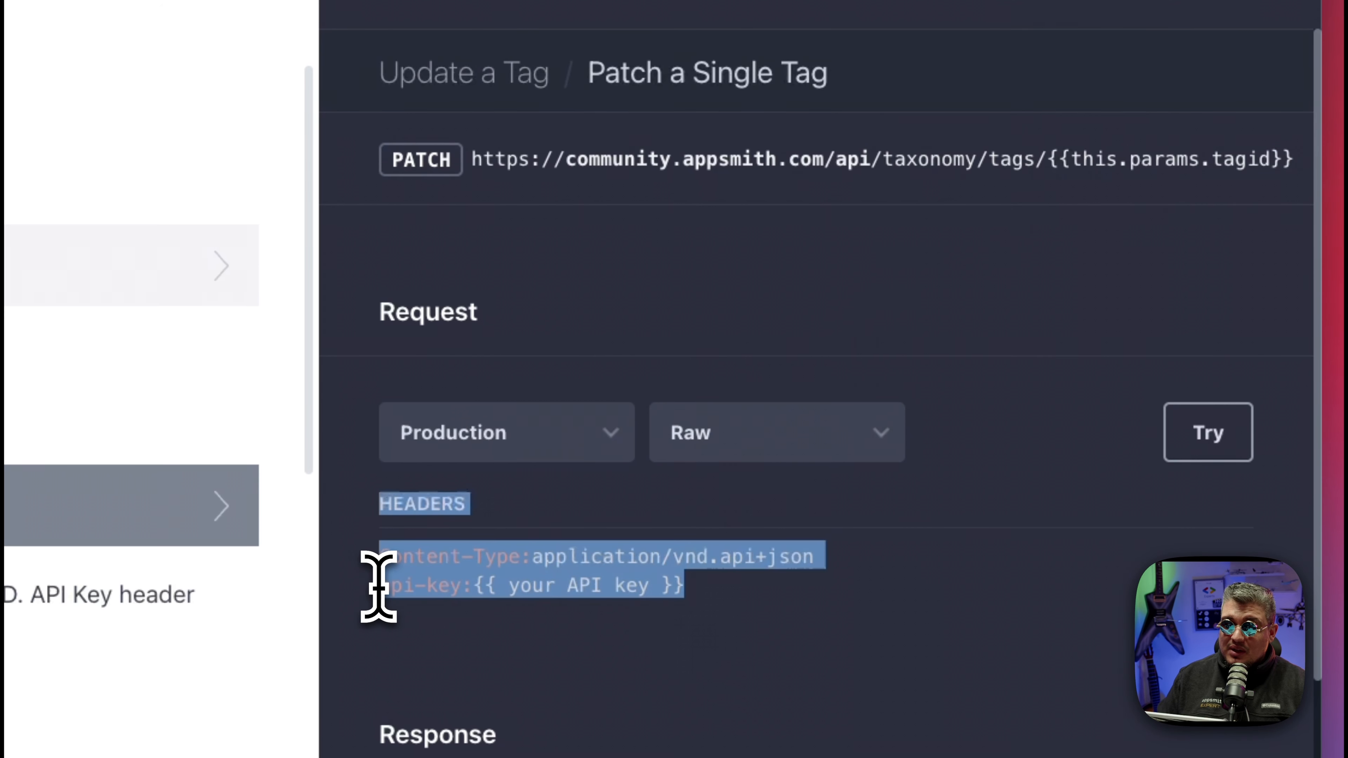
pyautogui.click(498, 610)
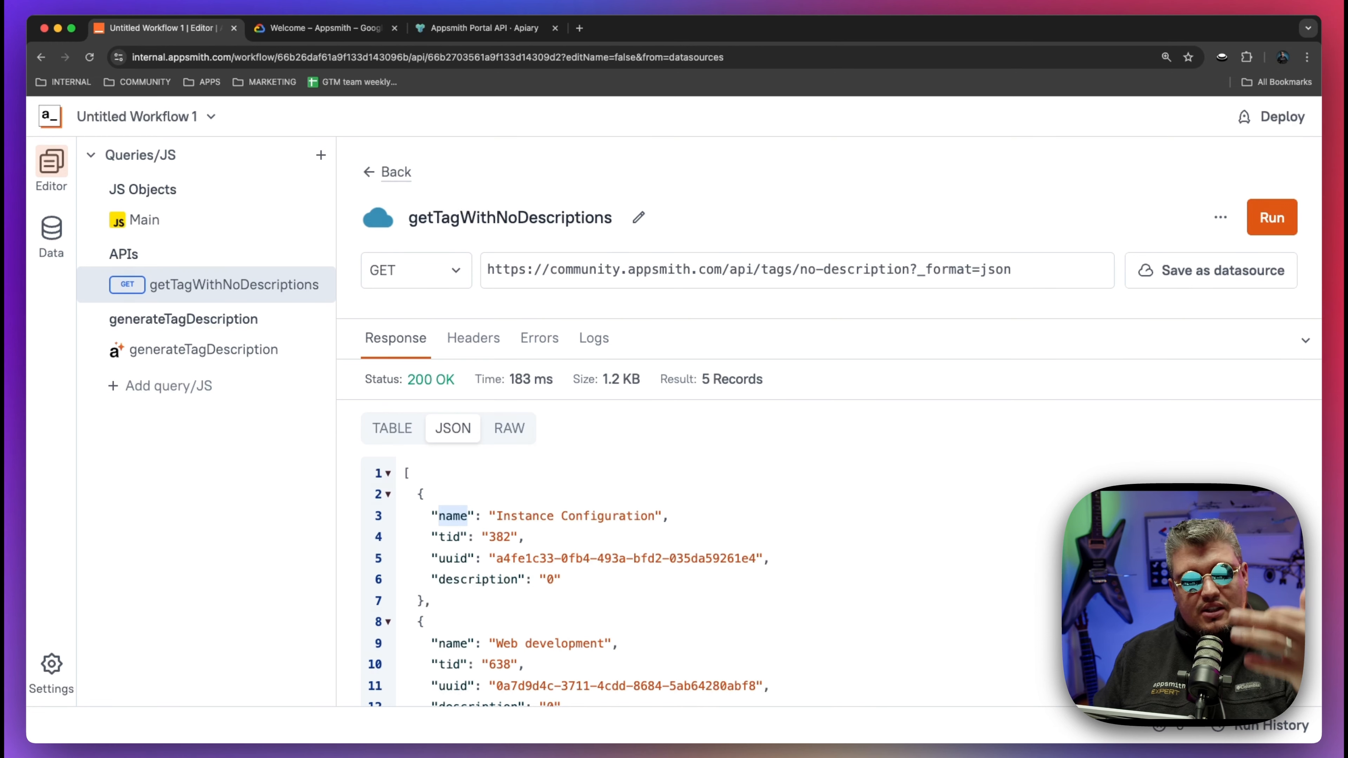
# Start a new Authenticated API datasource in the workflow's workspace, keeping its default name
pyautogui.click(51, 233)
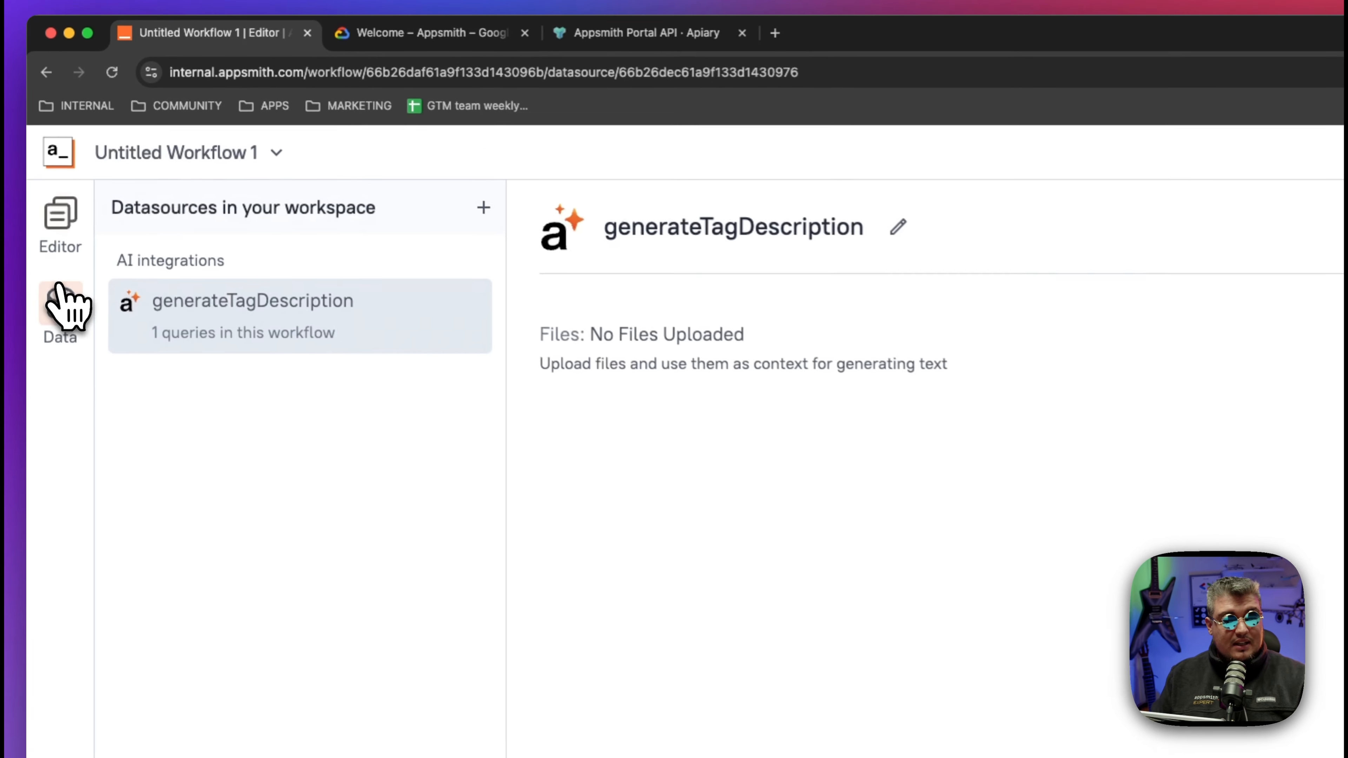
pyautogui.click(491, 211)
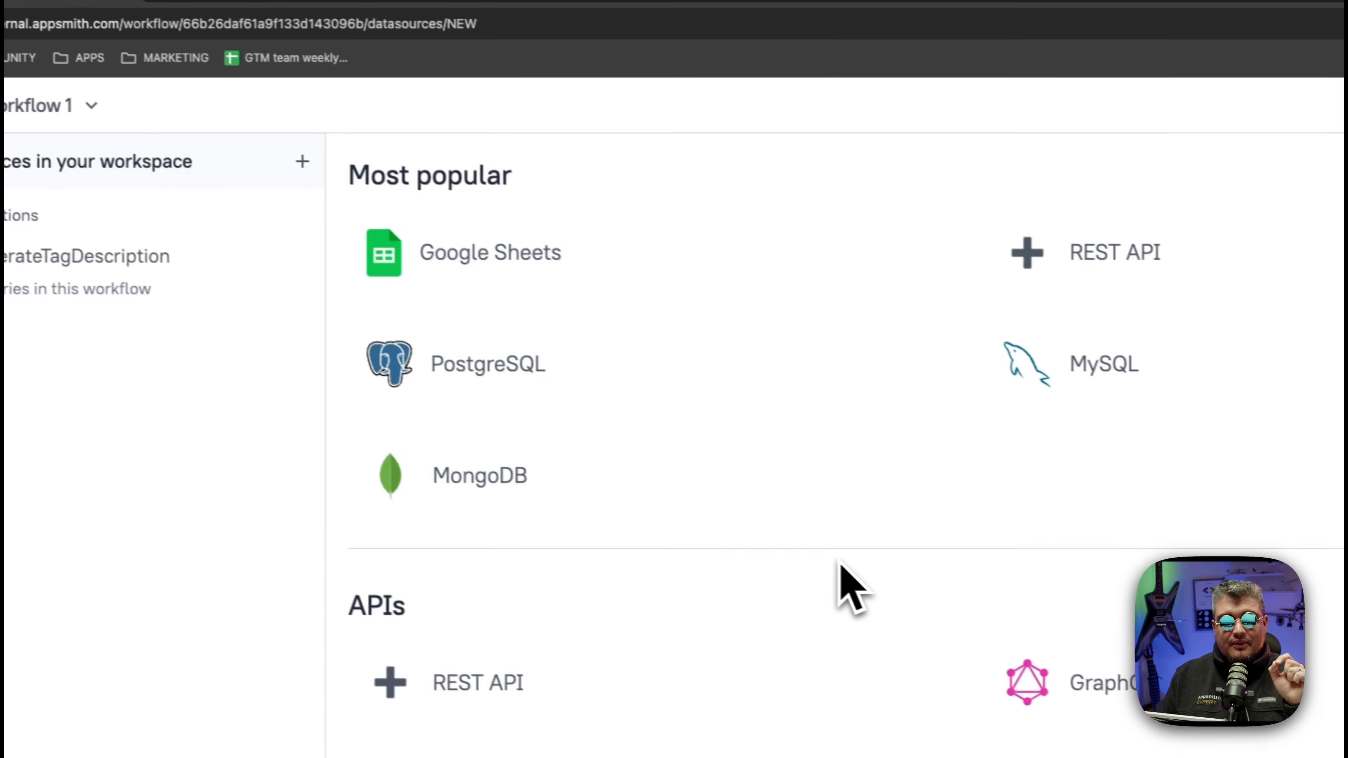
pyautogui.scroll(-8, 837, 560)
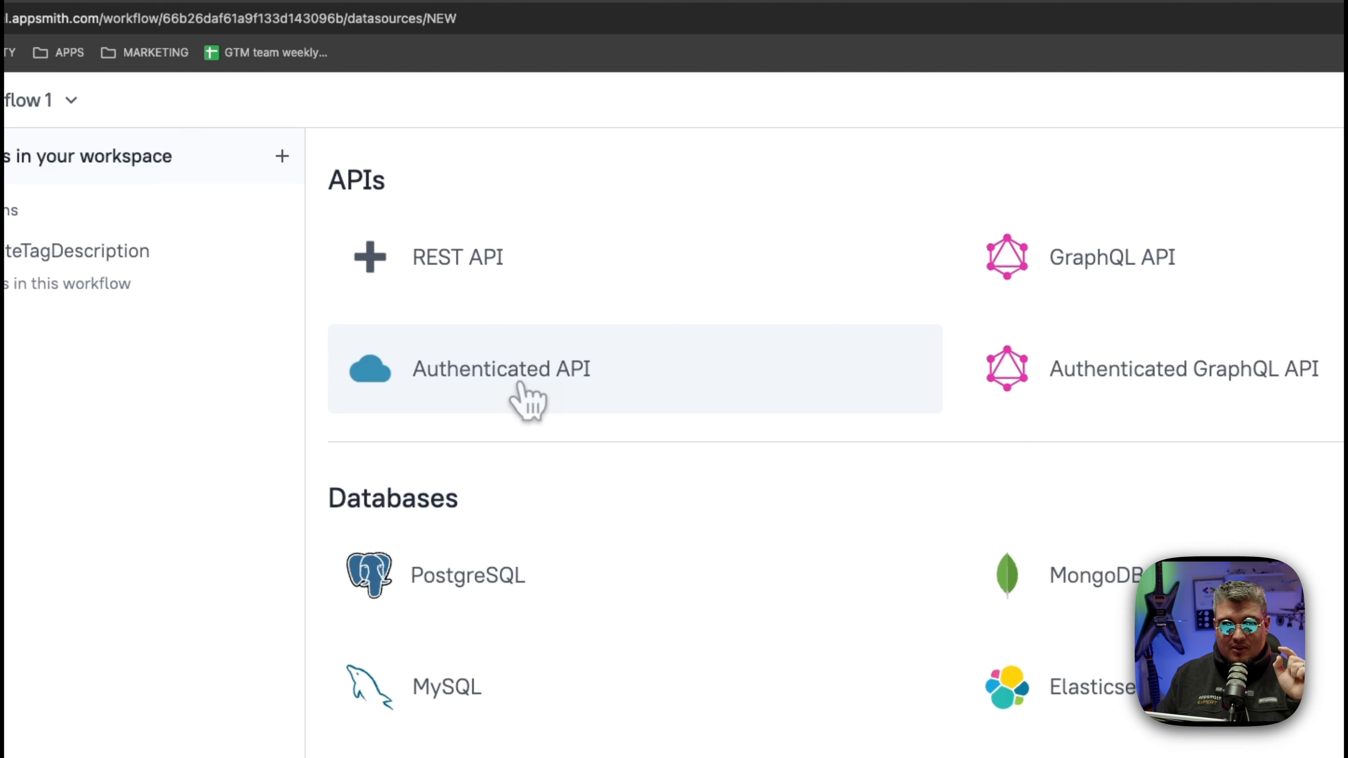
pyautogui.click(519, 384)
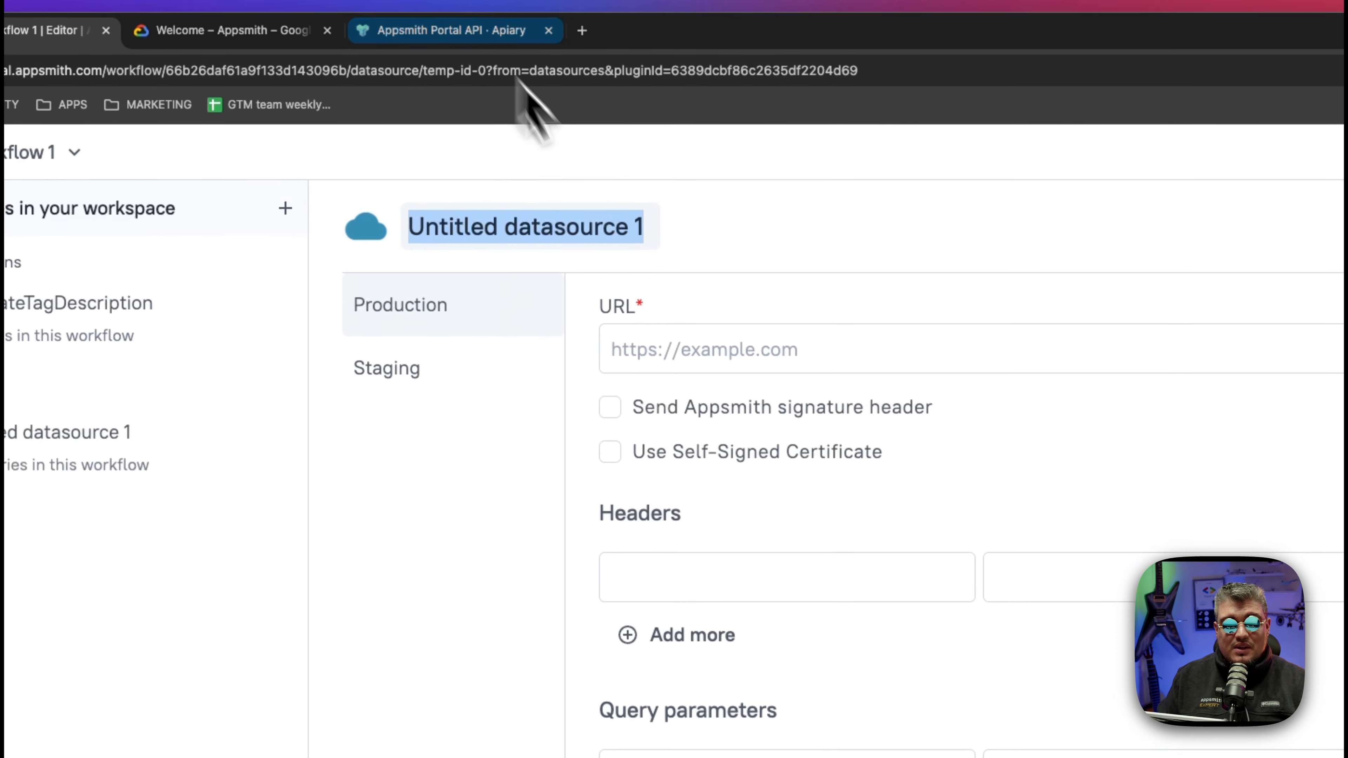
pyautogui.click(700, 299)
pyautogui.click(702, 308)
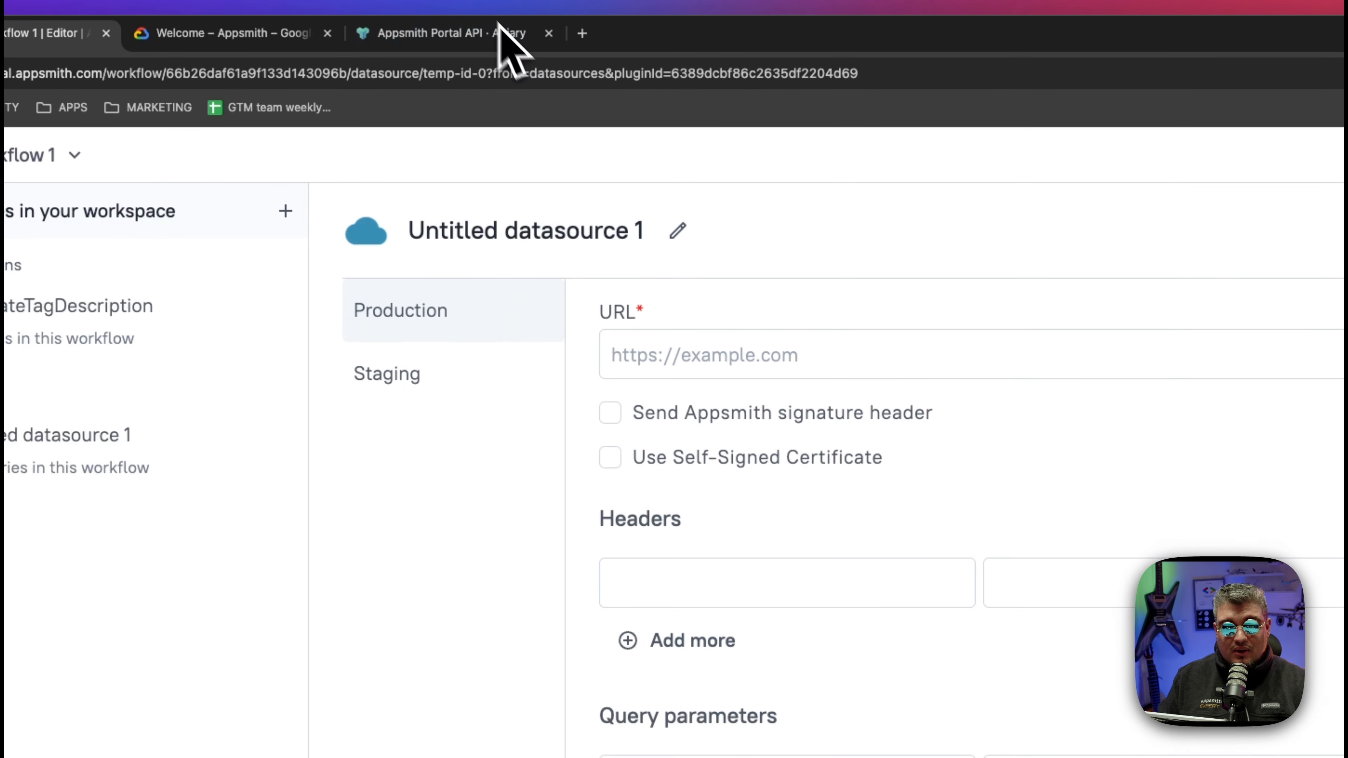
pyautogui.click(432, 32)
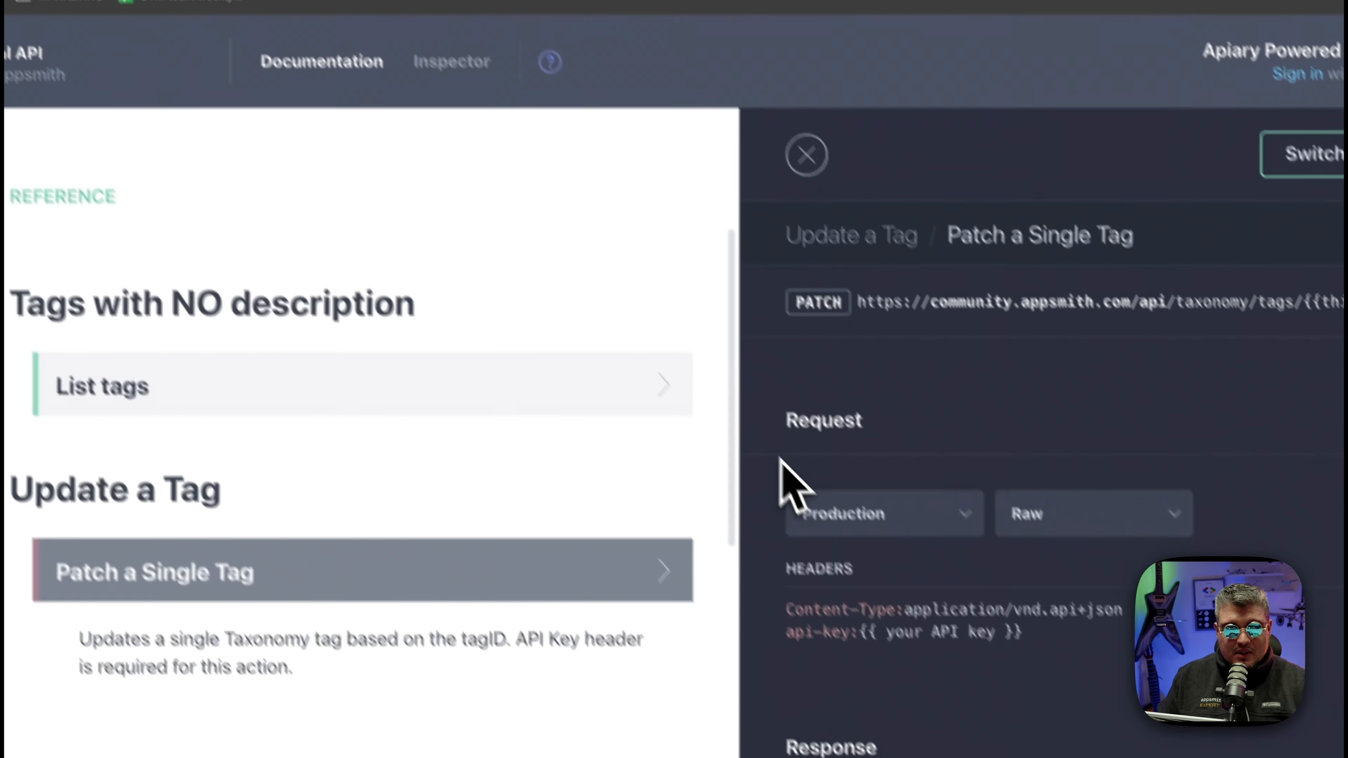
pyautogui.click(448, 340)
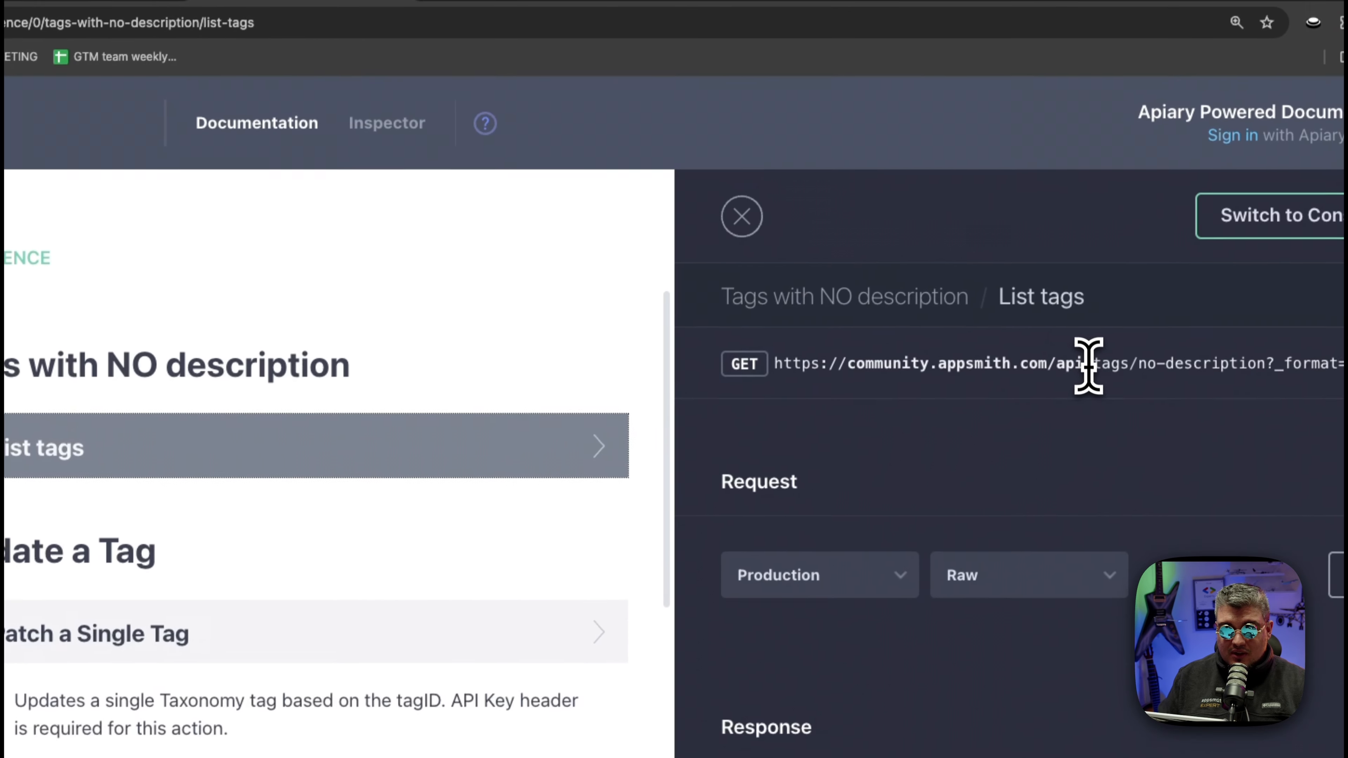
pyautogui.moveTo(1088, 367); pyautogui.dragTo(788, 364)
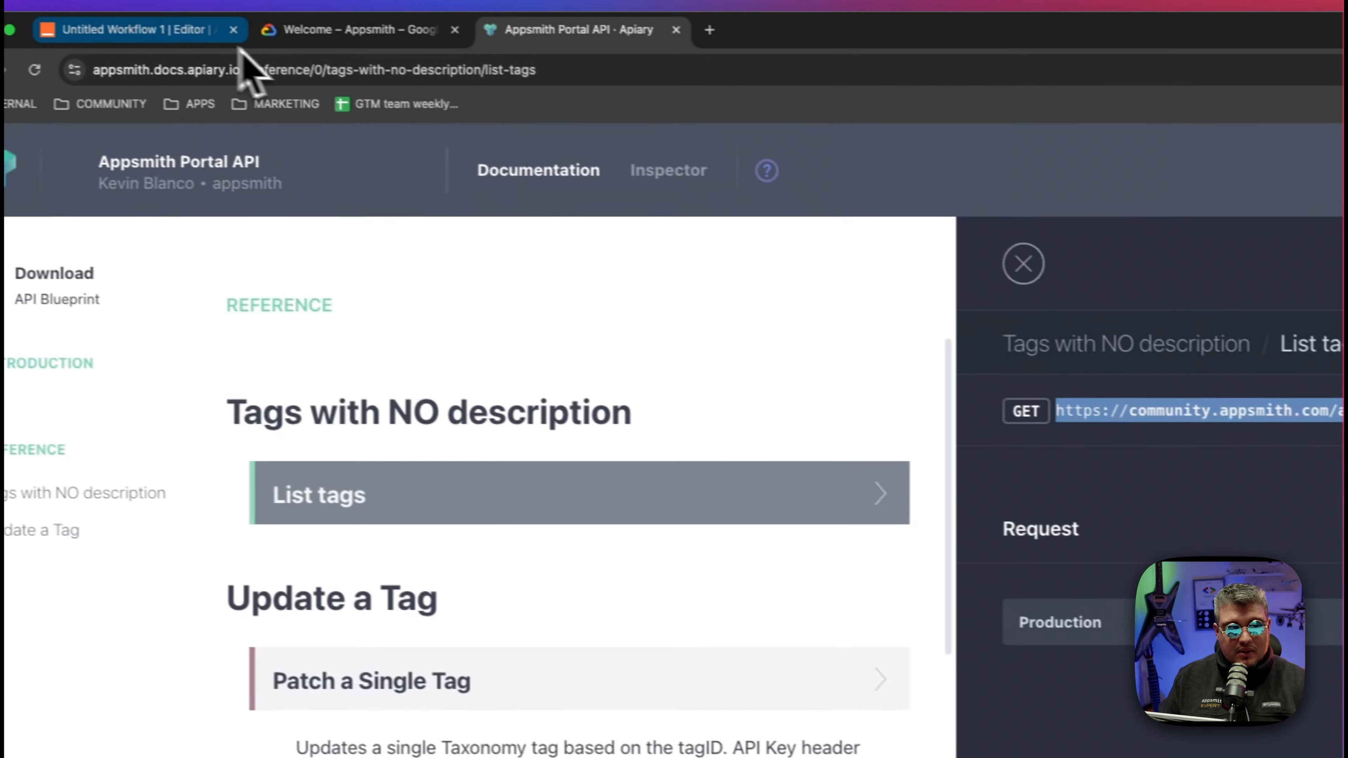
pyautogui.click(204, 32)
pyautogui.click(630, 281)
pyautogui.write('https://community.appsmith.com/api/')
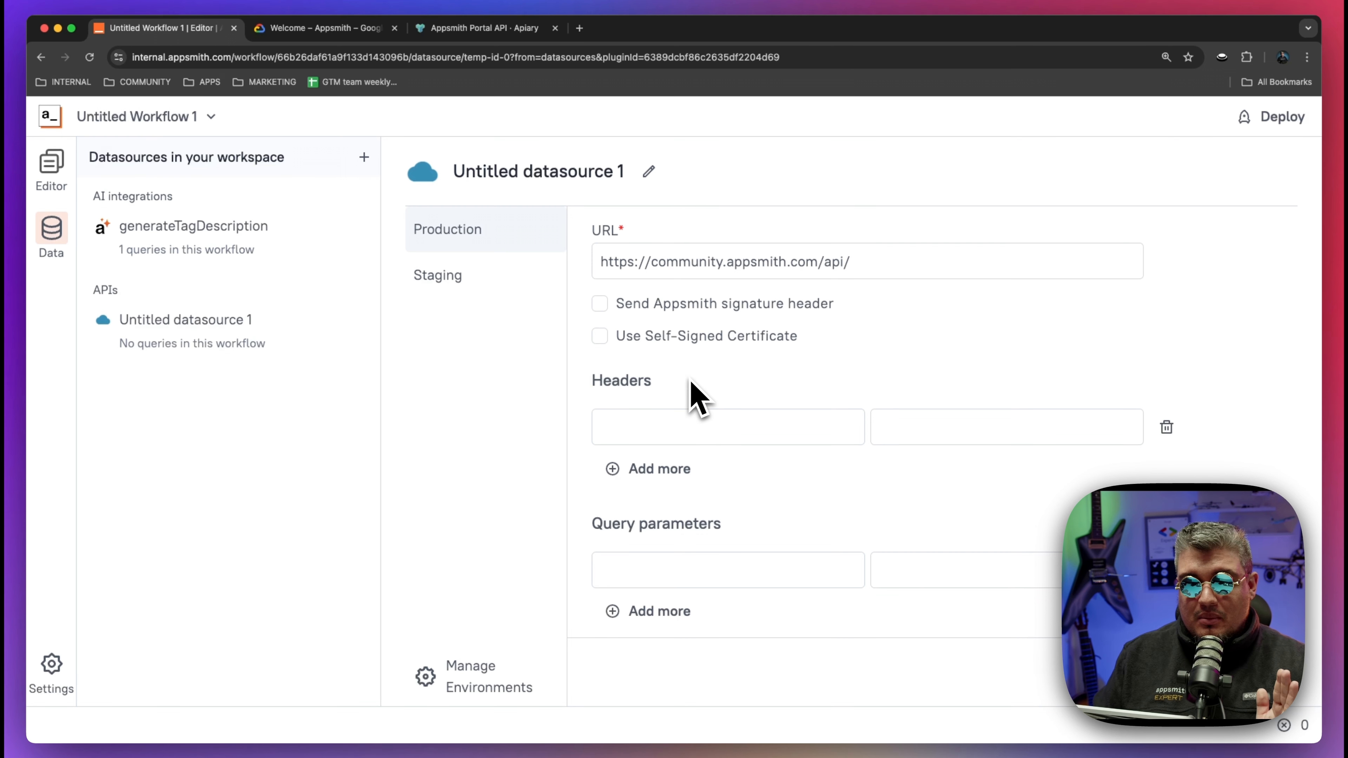
pyautogui.scroll(-3, 690, 384)
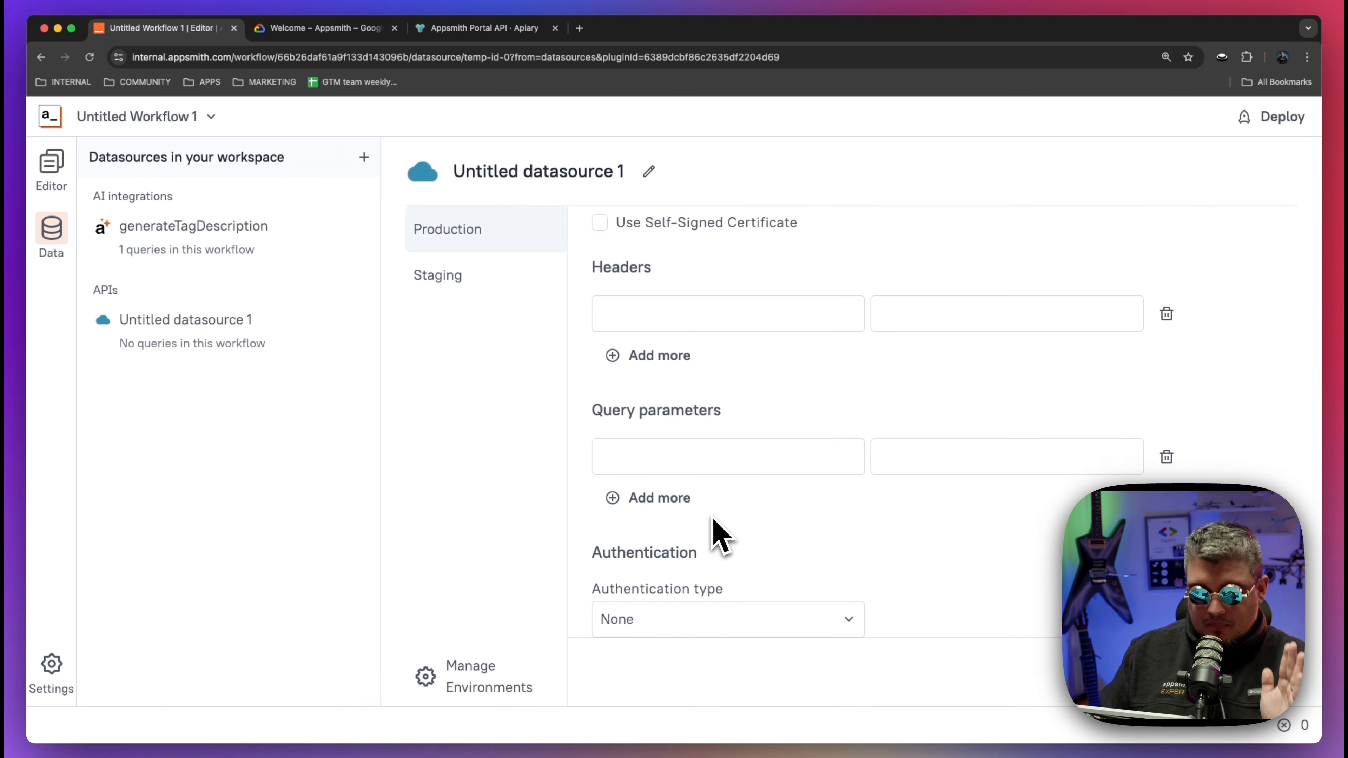
pyautogui.click(849, 619)
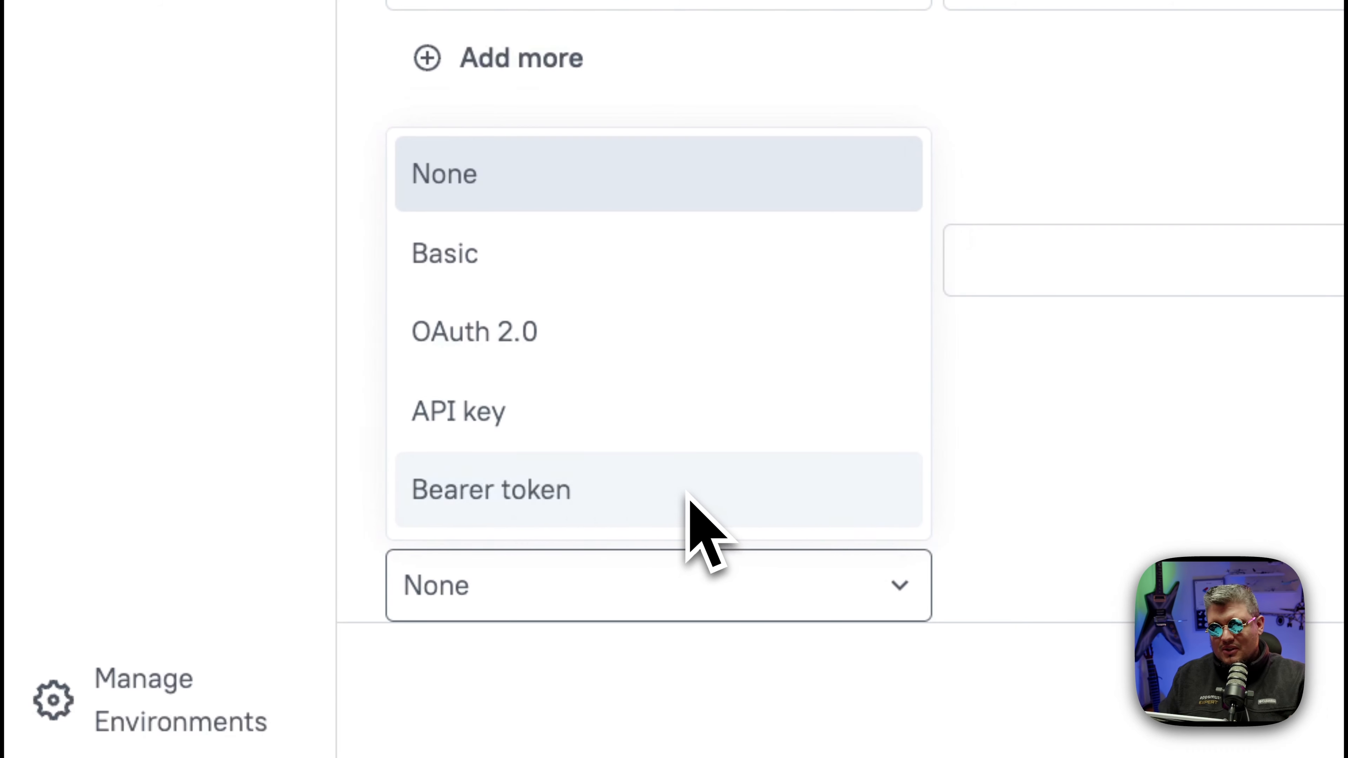
pyautogui.click(587, 431)
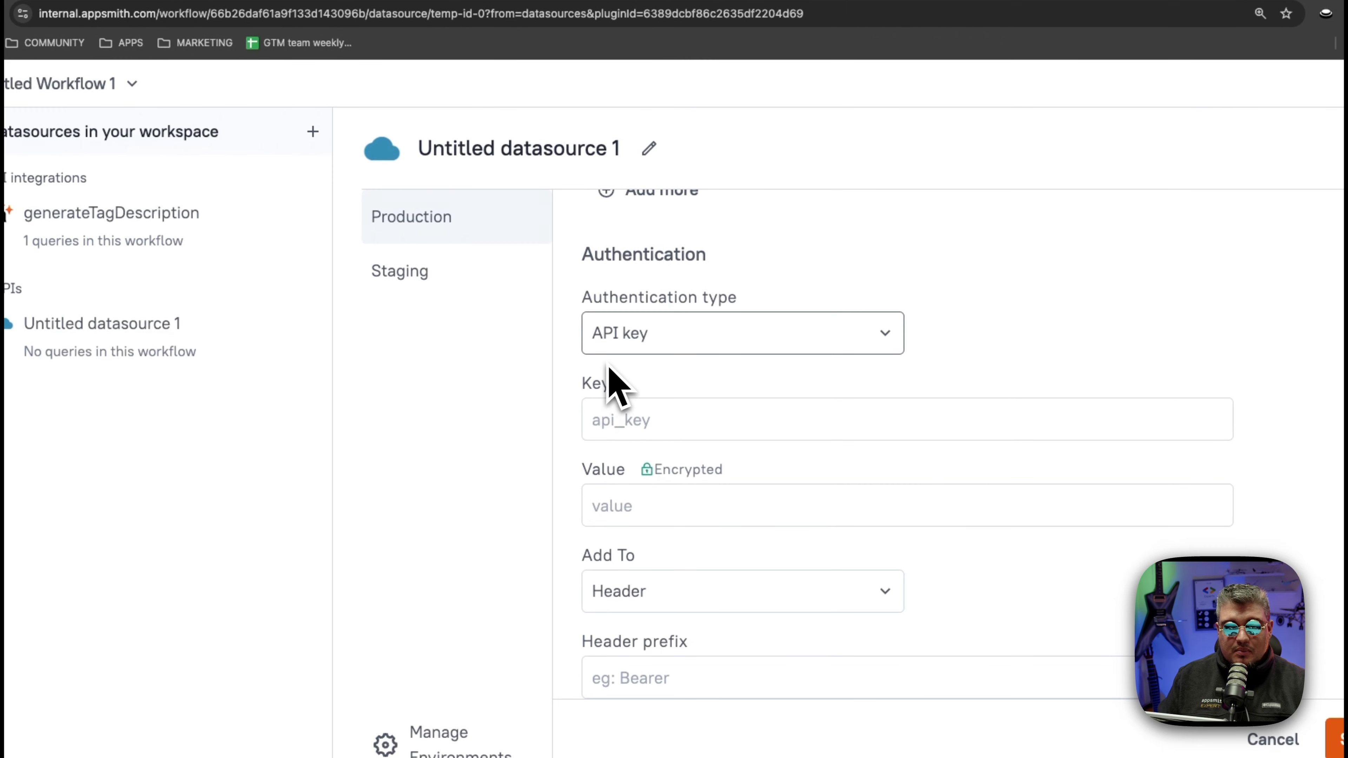
# Copy the api-key header name from the Patch a Single Tag documentation into the datasource's authentication Key
pyautogui.click(563, 15)
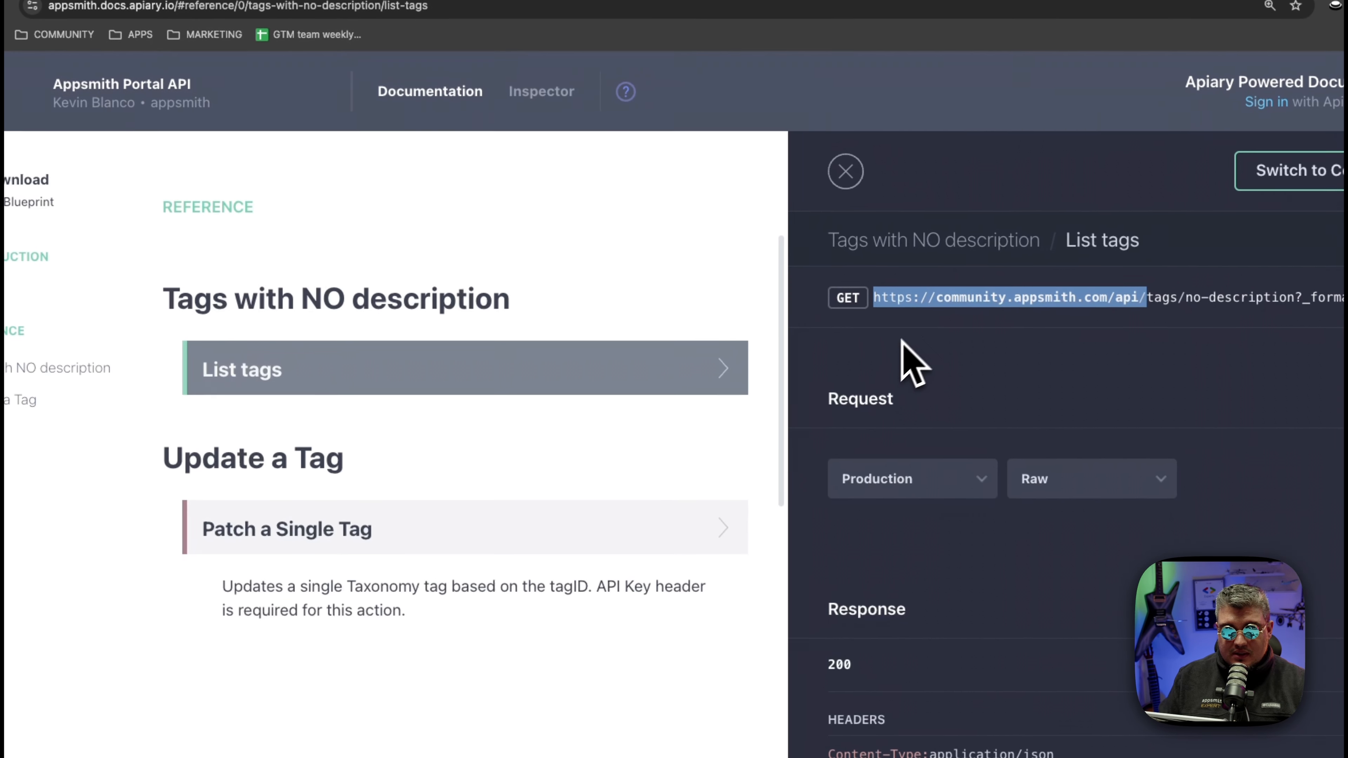
pyautogui.click(419, 531)
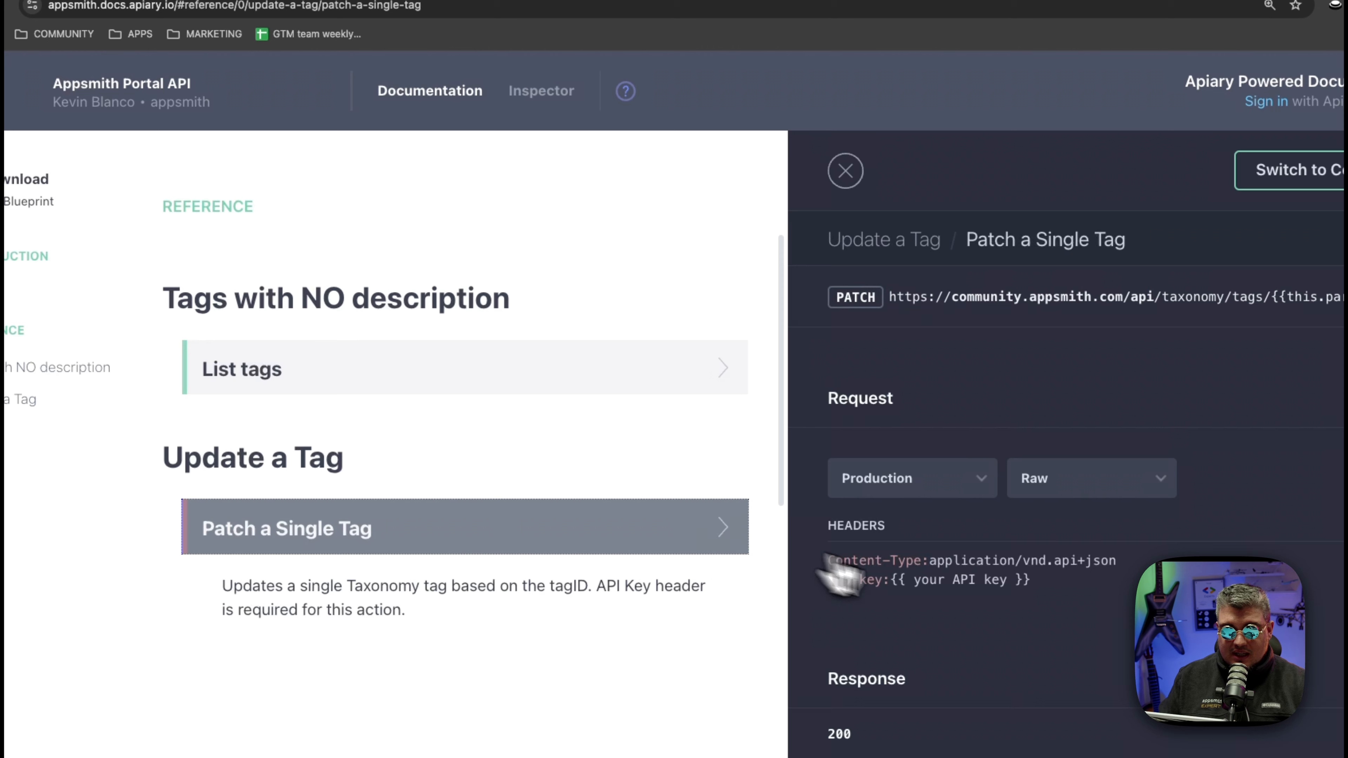
pyautogui.moveTo(883, 531); pyautogui.dragTo(836, 529)
pyautogui.click(886, 533)
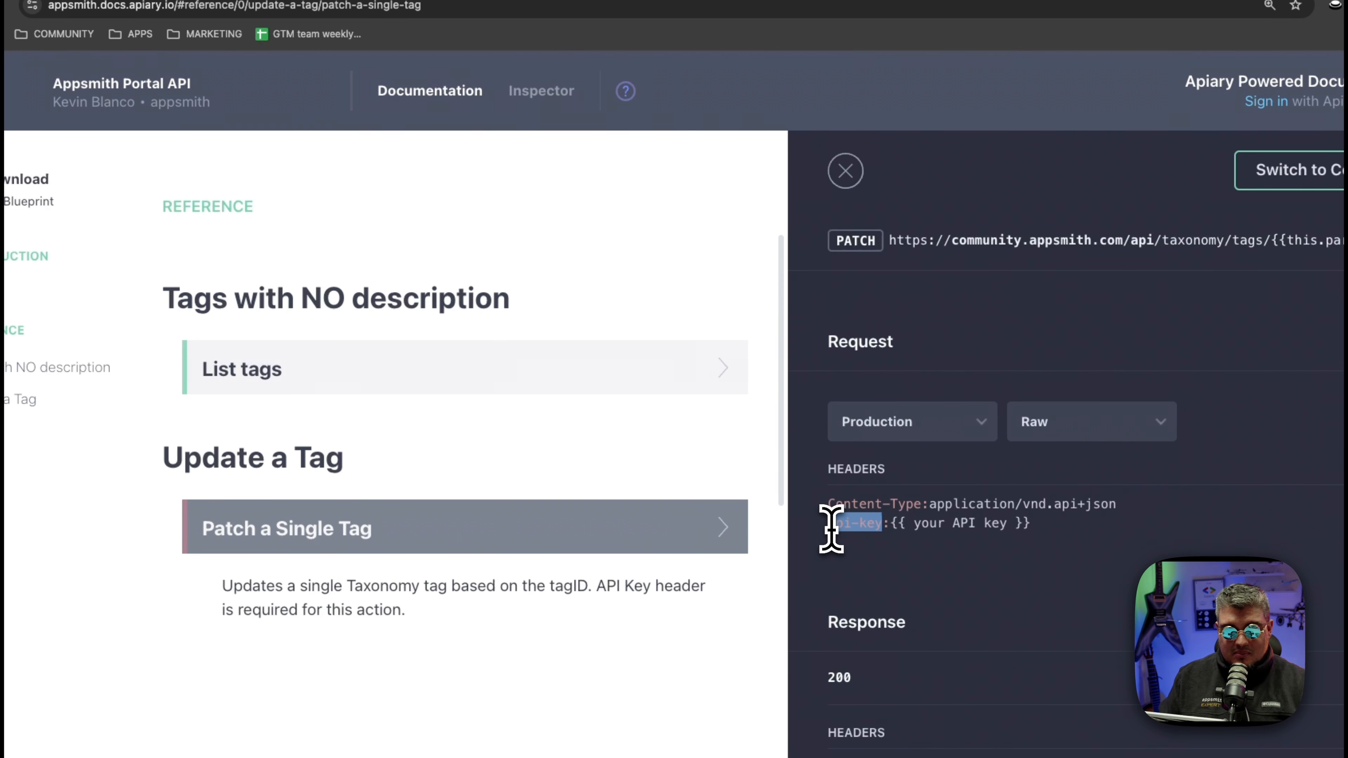
pyautogui.press('super+c')
pyautogui.click(215, 14)
pyautogui.click(663, 410)
pyautogui.press('super+v')
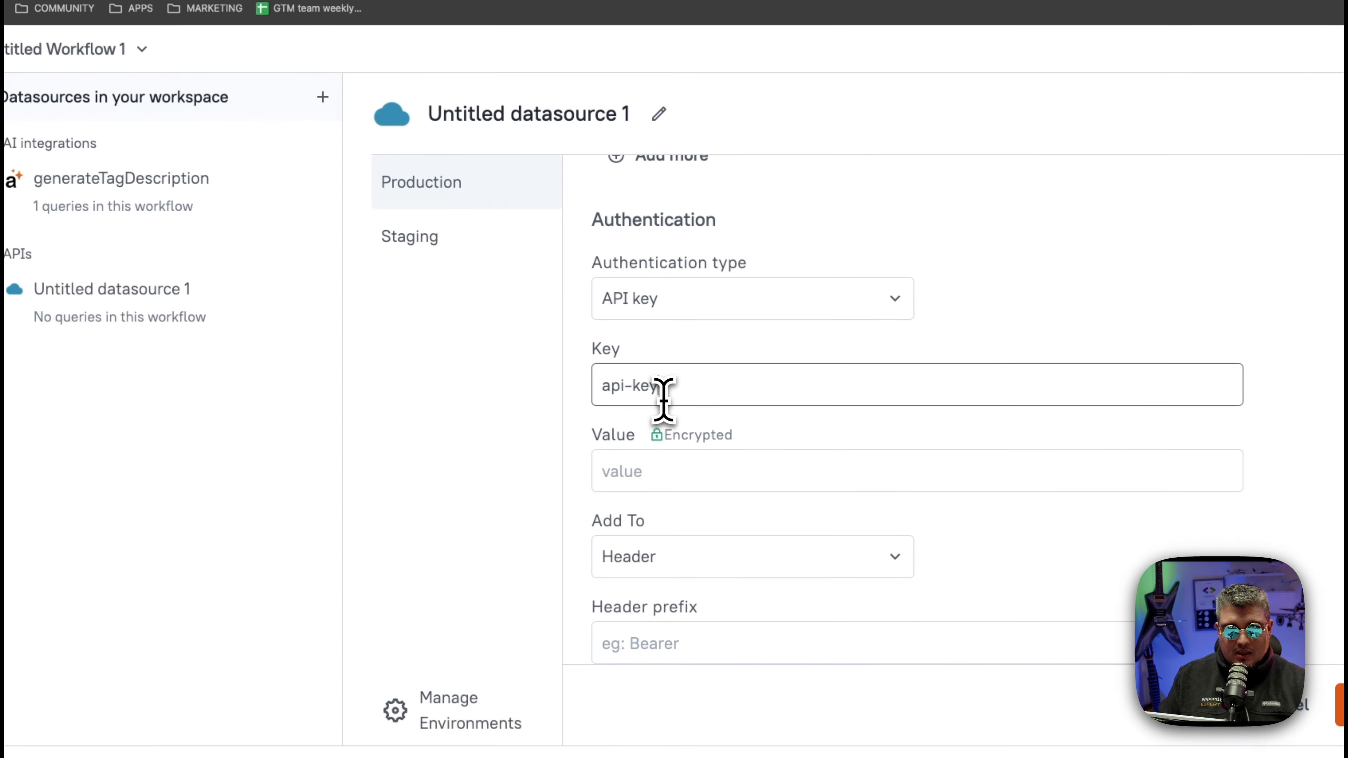
# Paste the API key as the authentication value and choose Header as where it is added
pyautogui.click(698, 479)
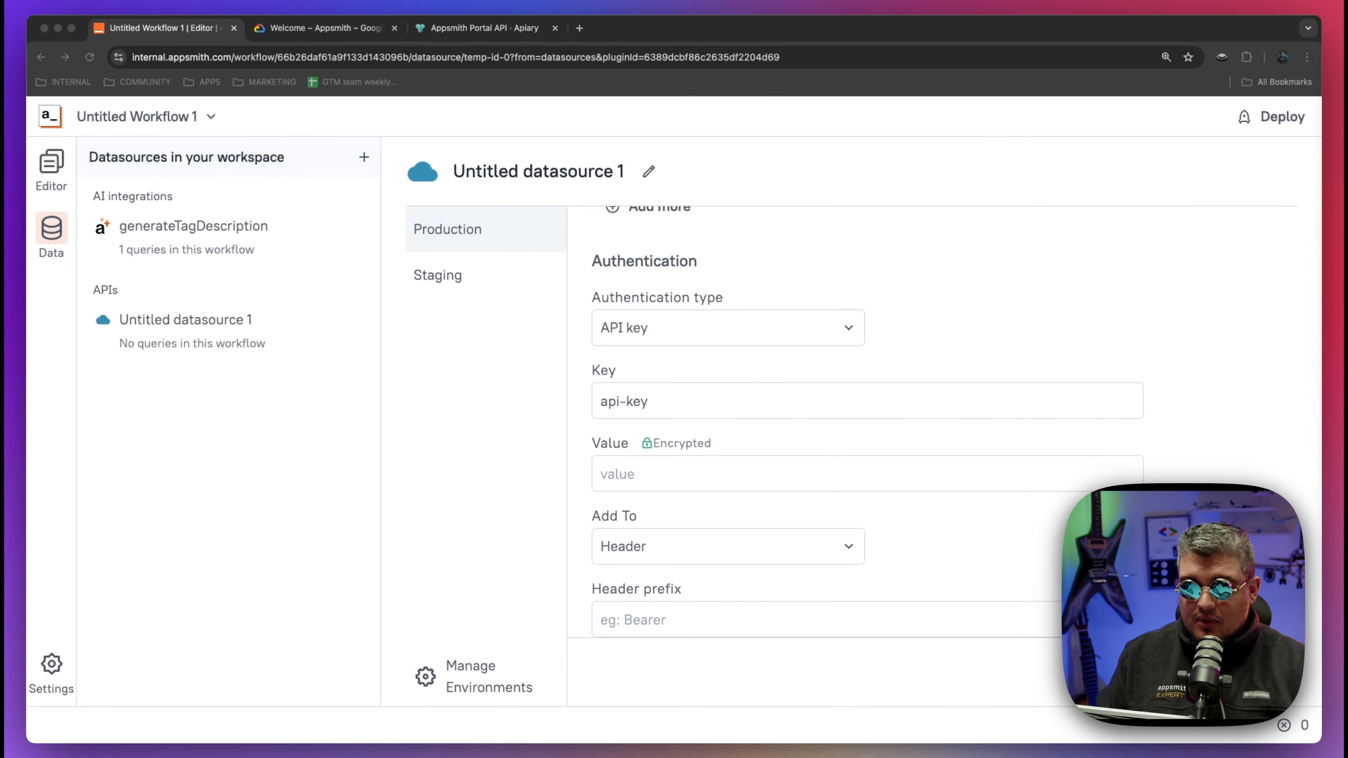
pyautogui.click(749, 478)
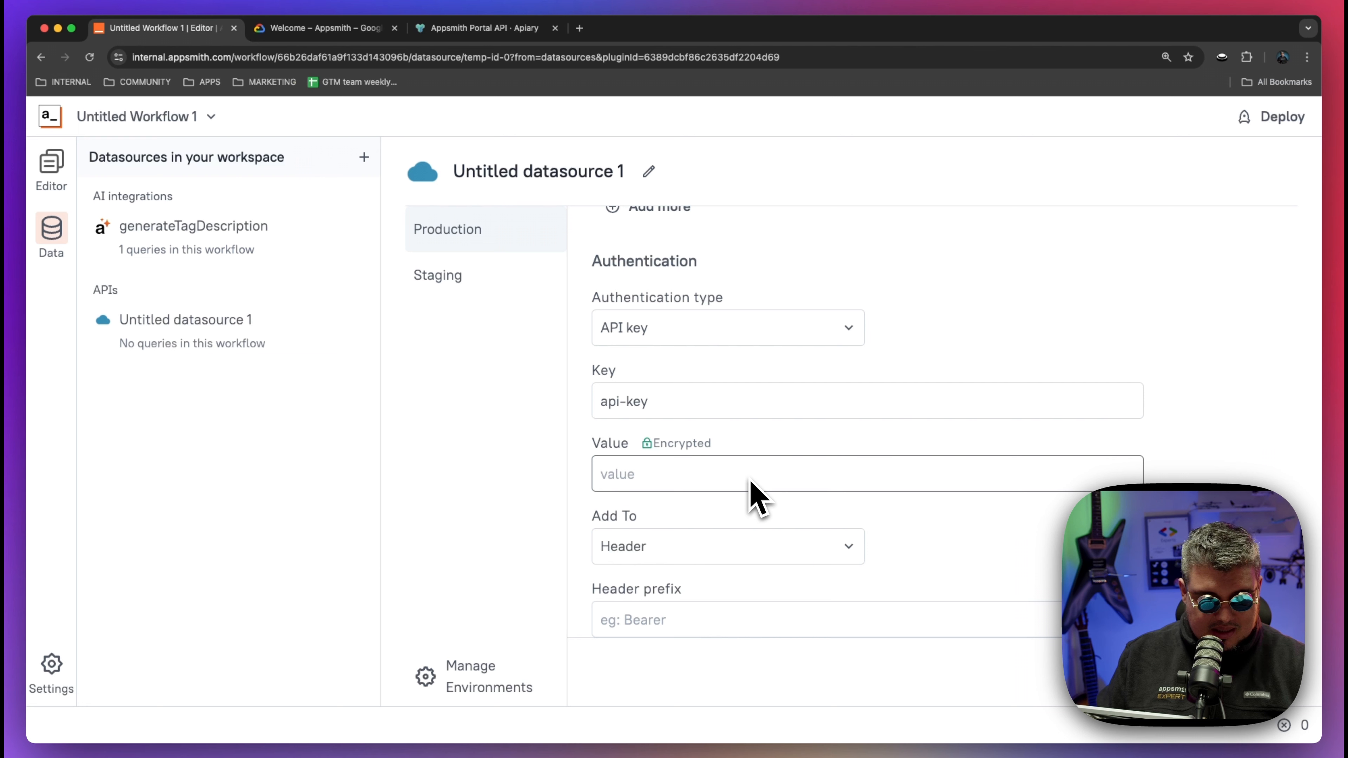
pyautogui.press('super+v')
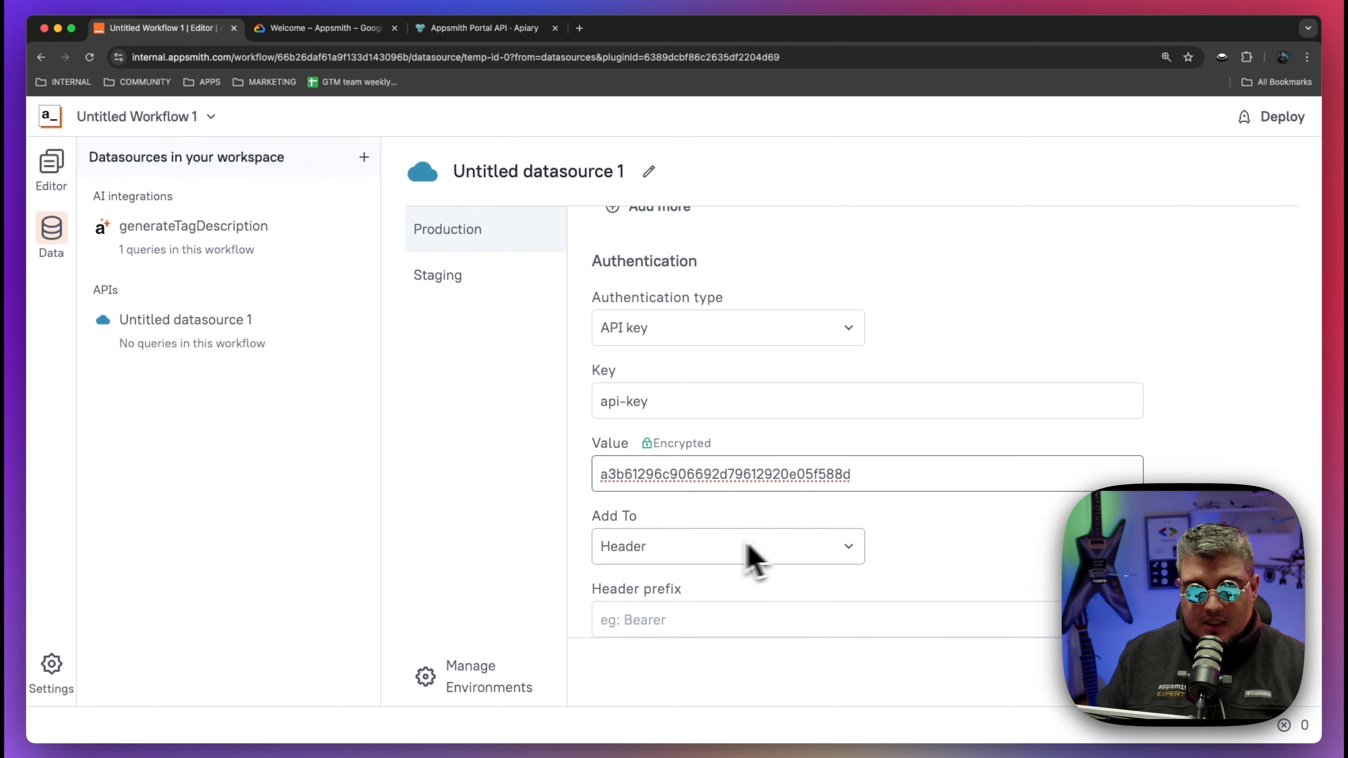
pyautogui.click(644, 550)
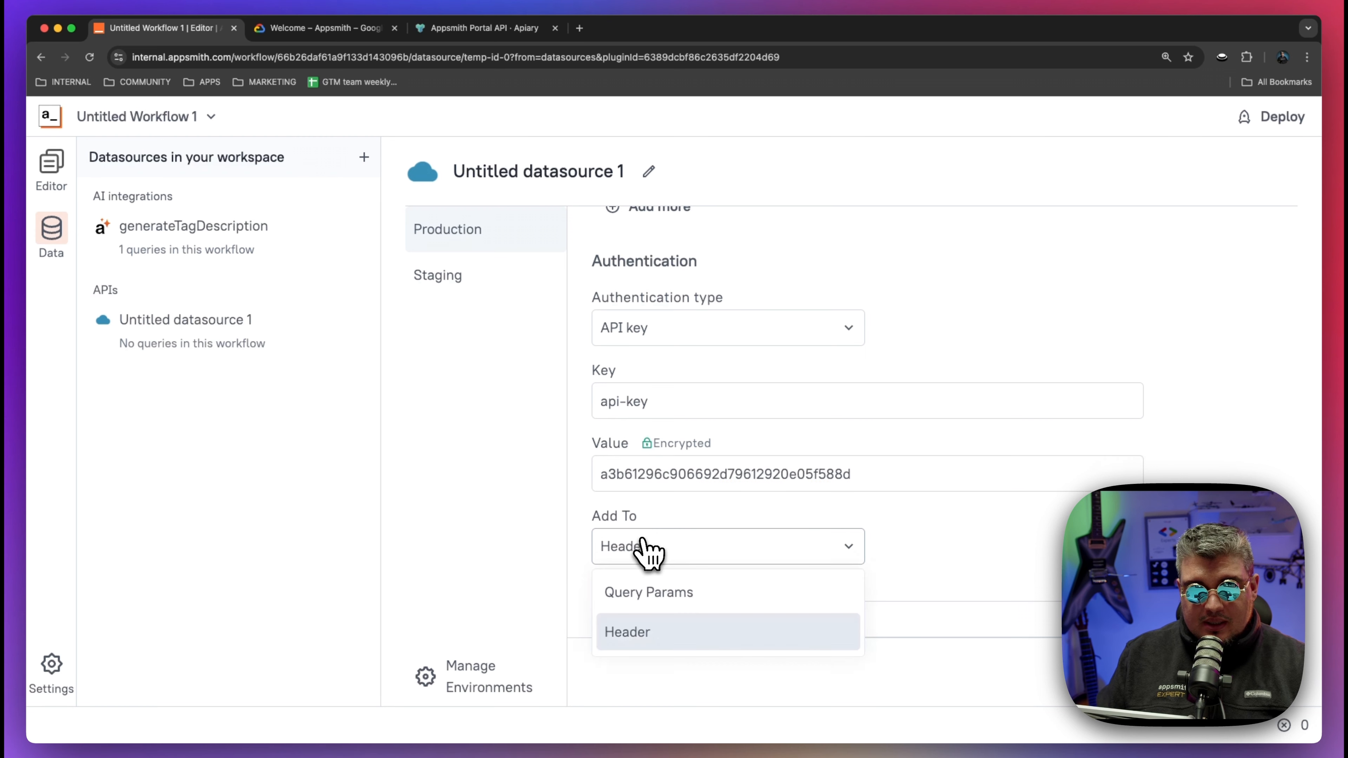
pyautogui.click(665, 628)
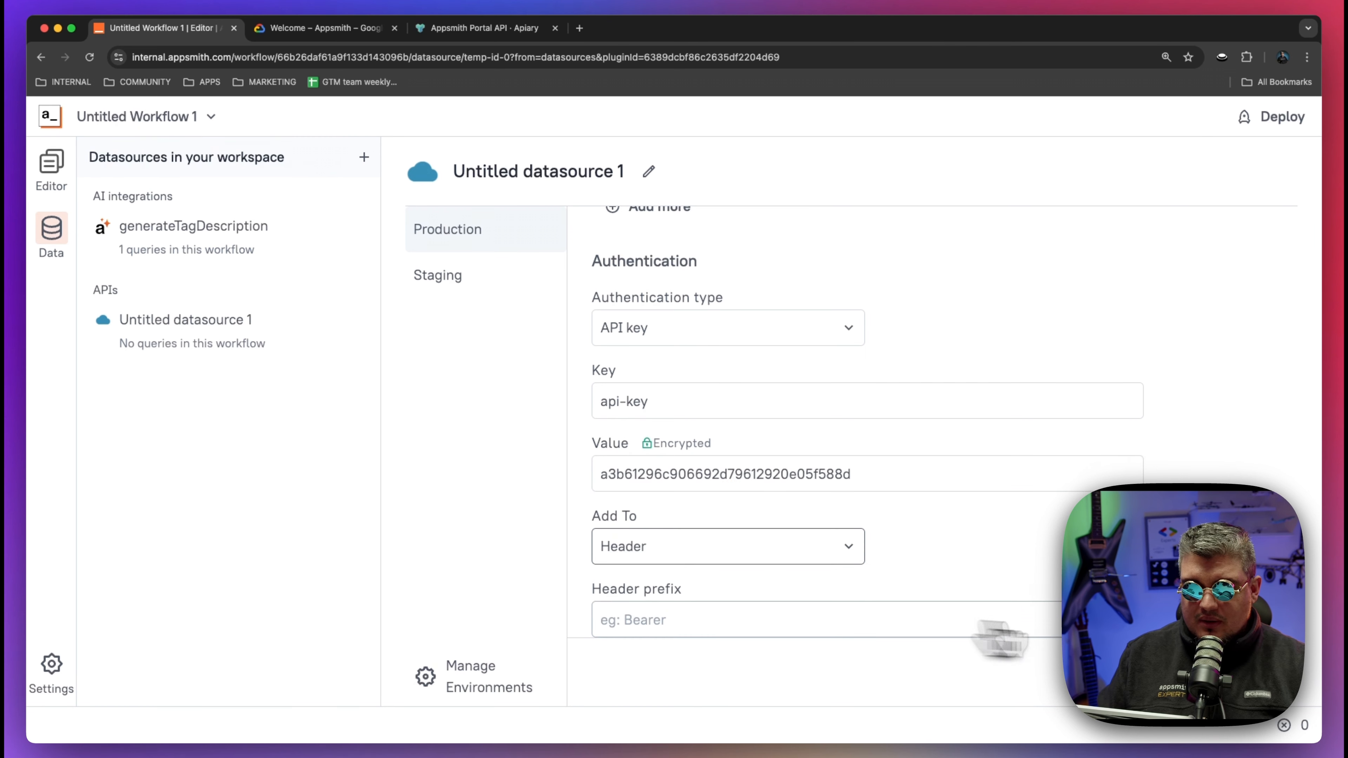
# Rename the datasource as Community Datasource
pyautogui.click(545, 169)
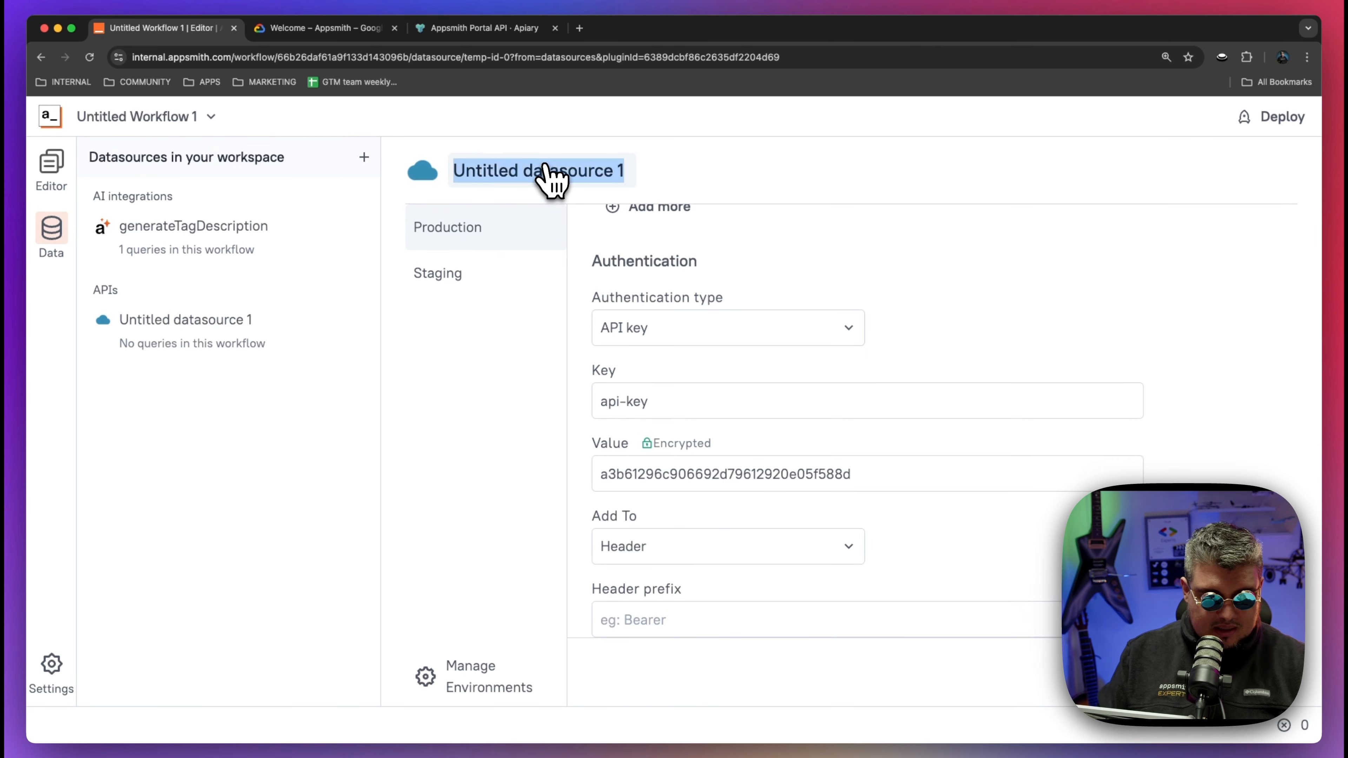
pyautogui.write('Commu')
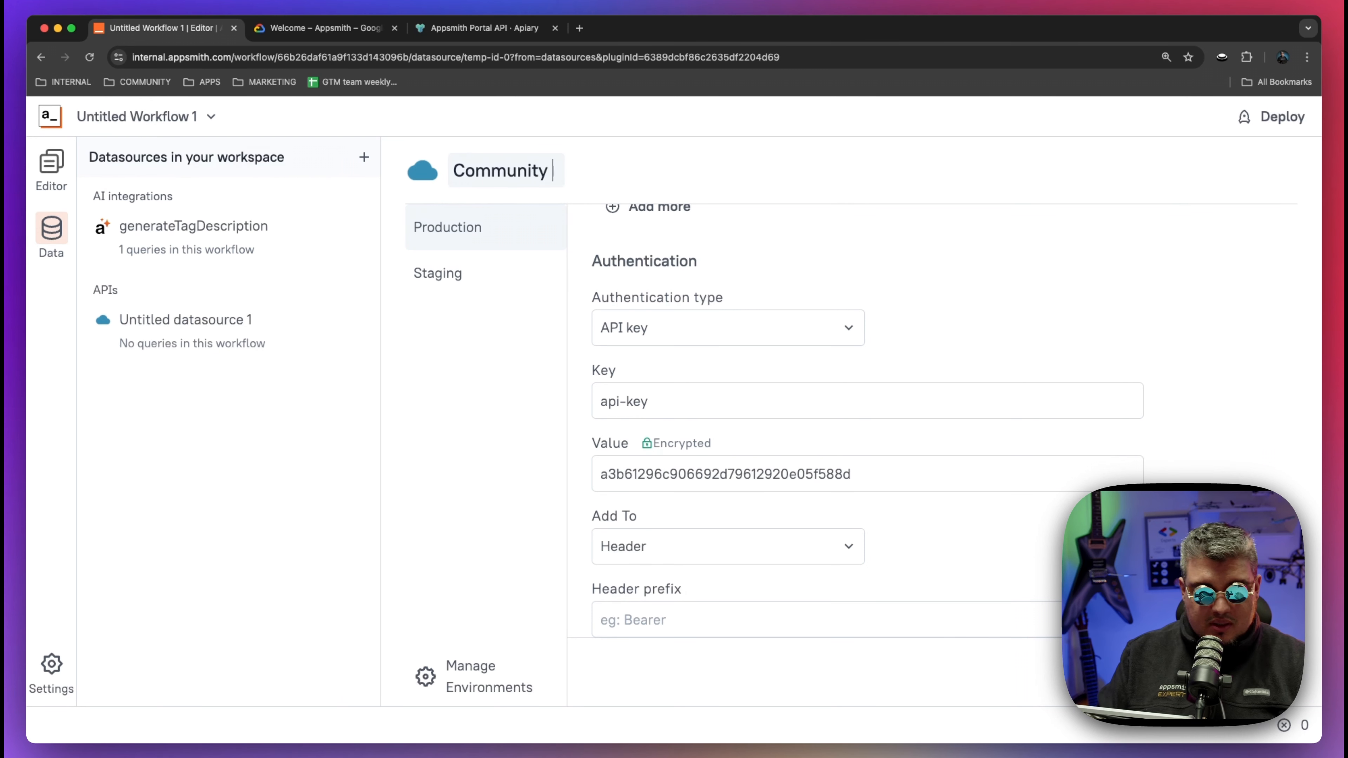
pyautogui.press('Return')
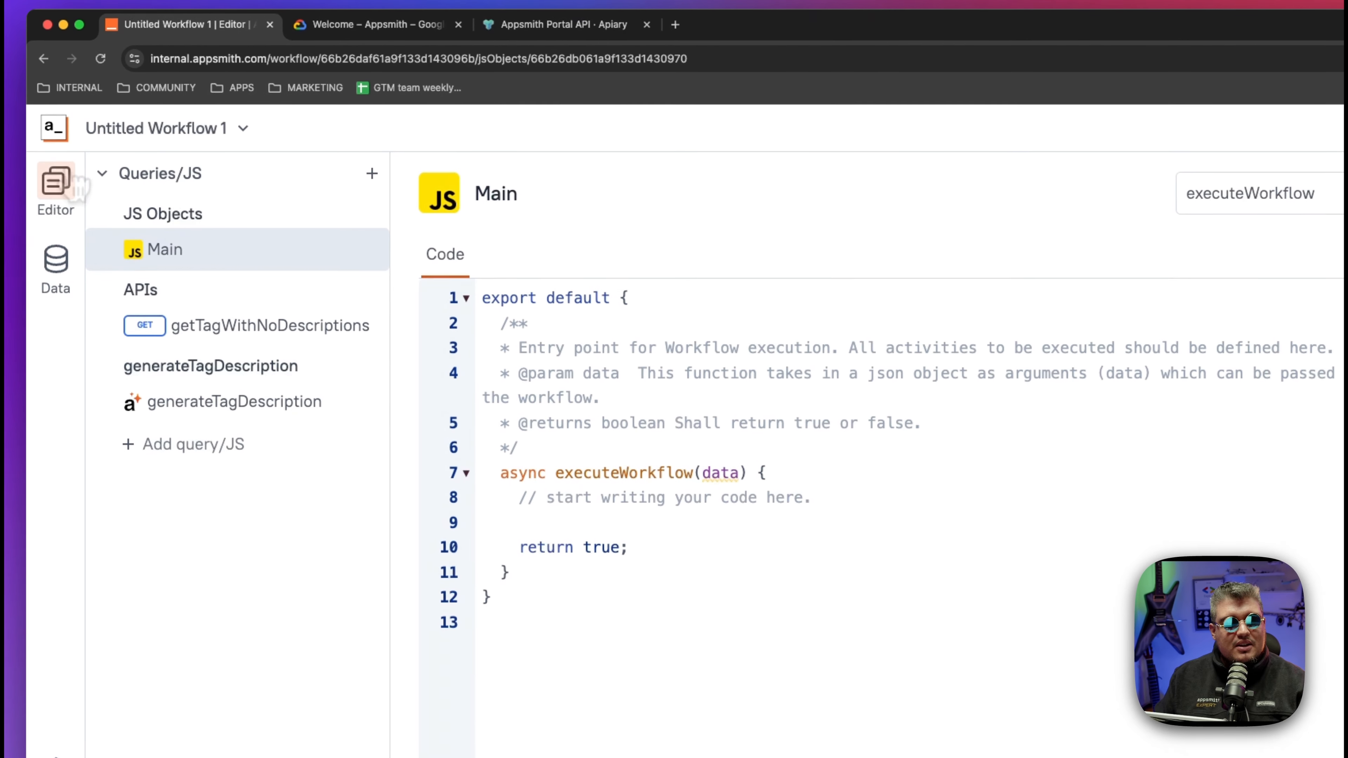
# Create a new query from Community Datasource, collapse its response area, and set its method to PATCH
pyautogui.click(370, 173)
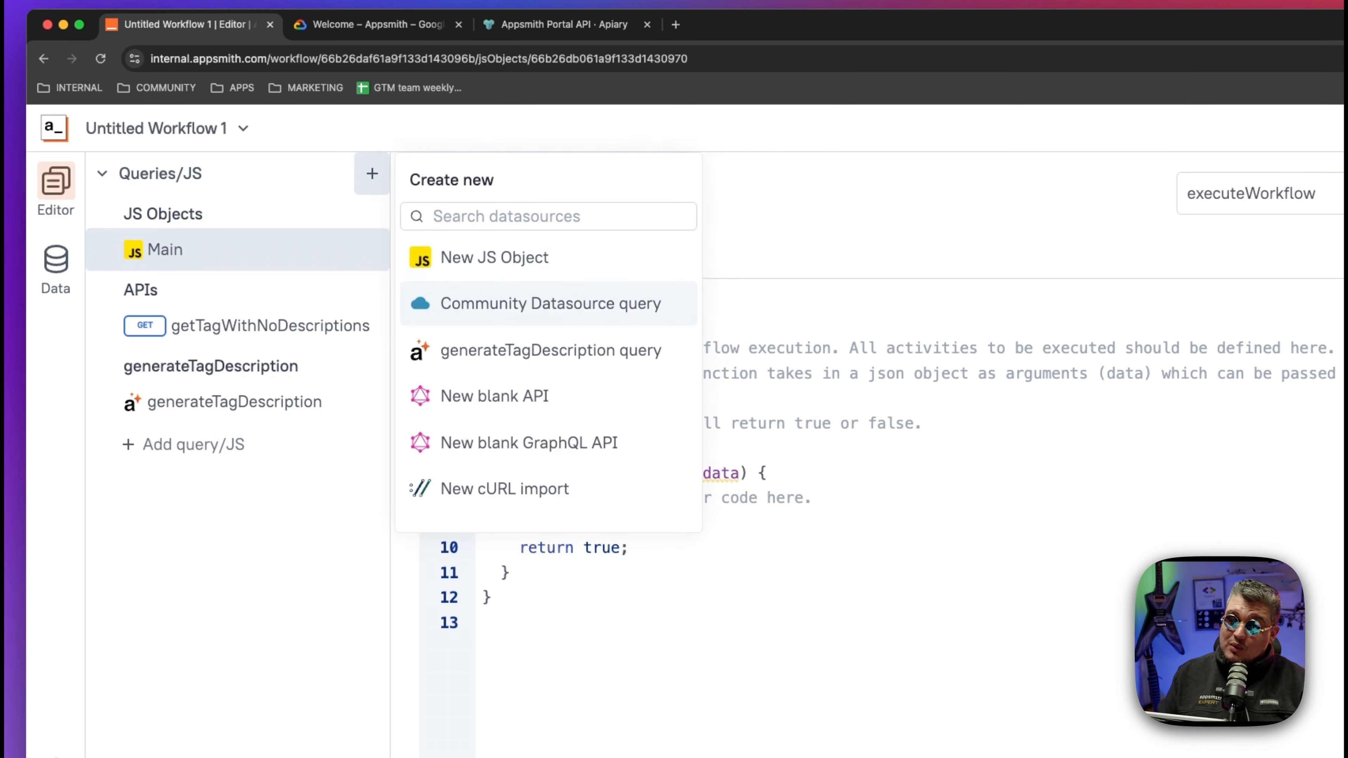
pyautogui.click(555, 303)
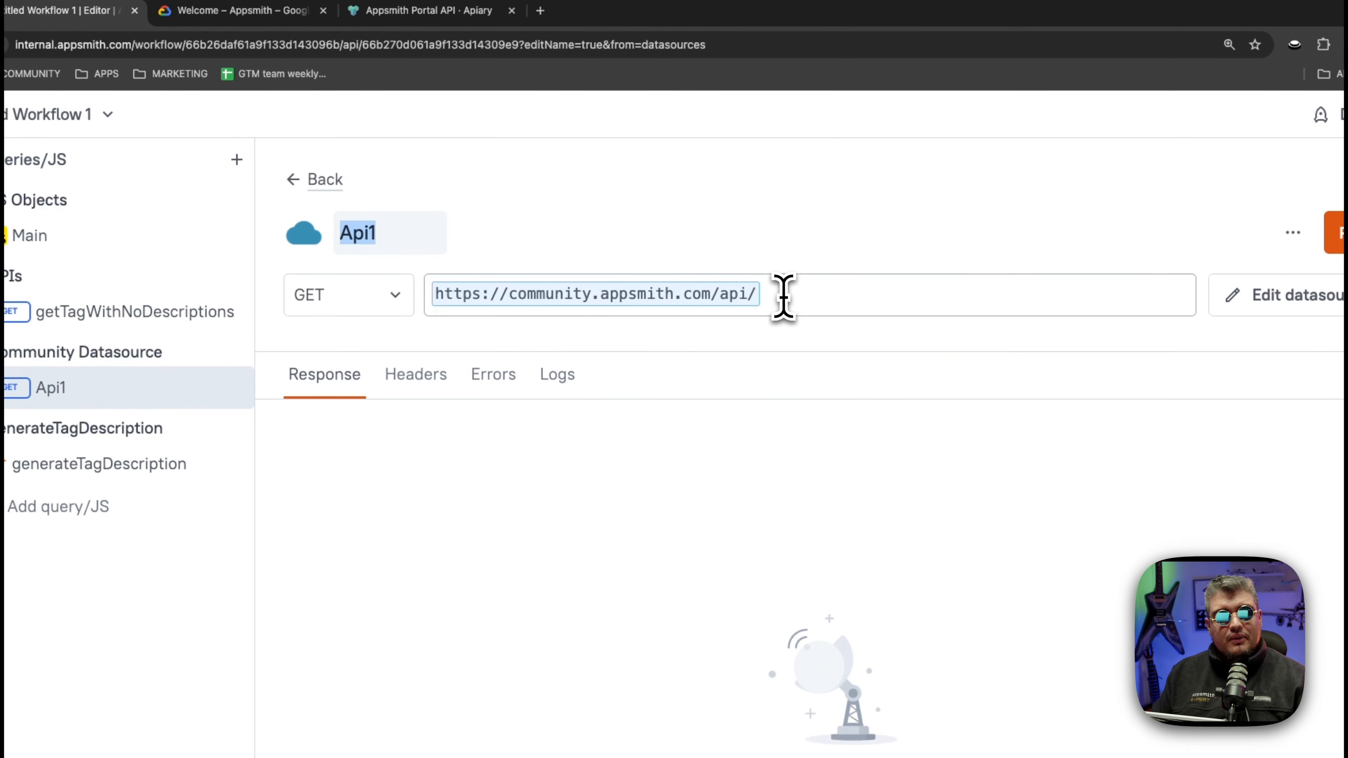
pyautogui.click(767, 295)
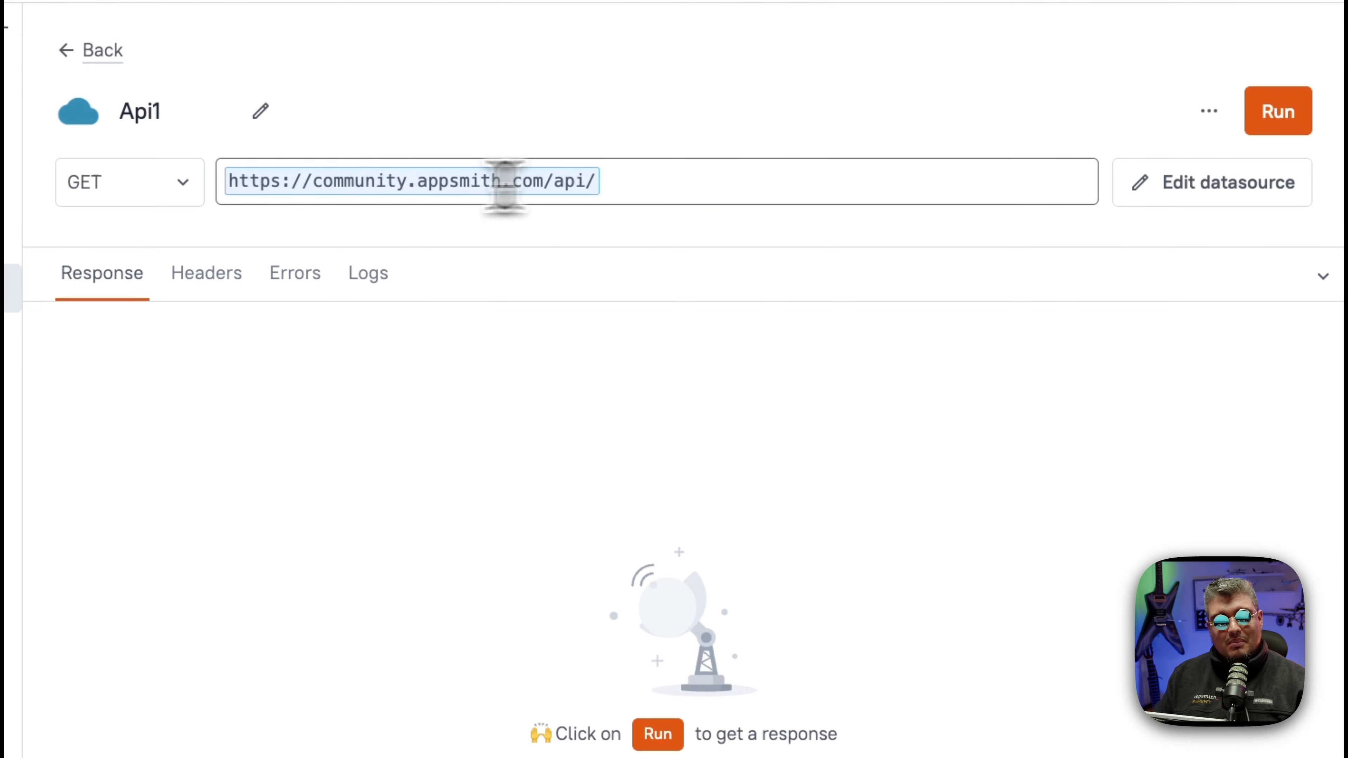
pyautogui.click(1314, 274)
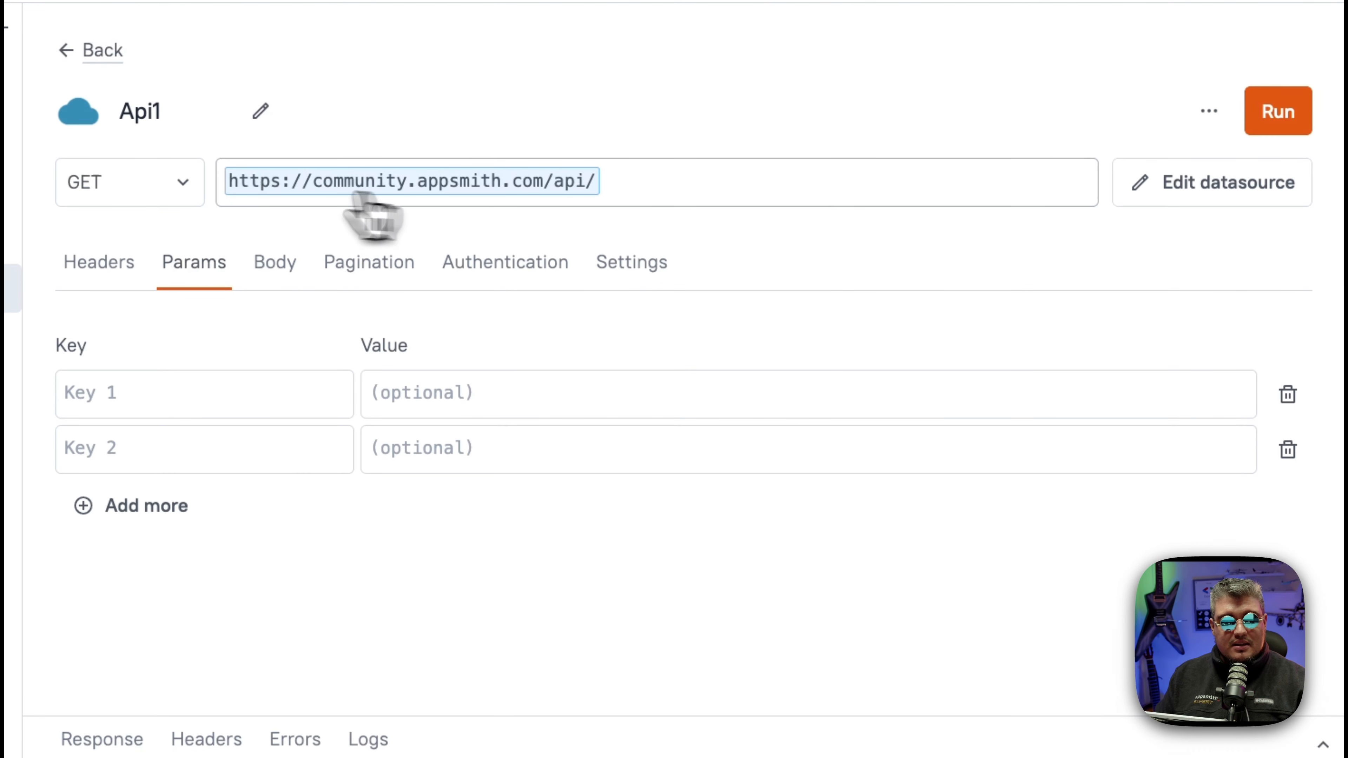
pyautogui.click(172, 183)
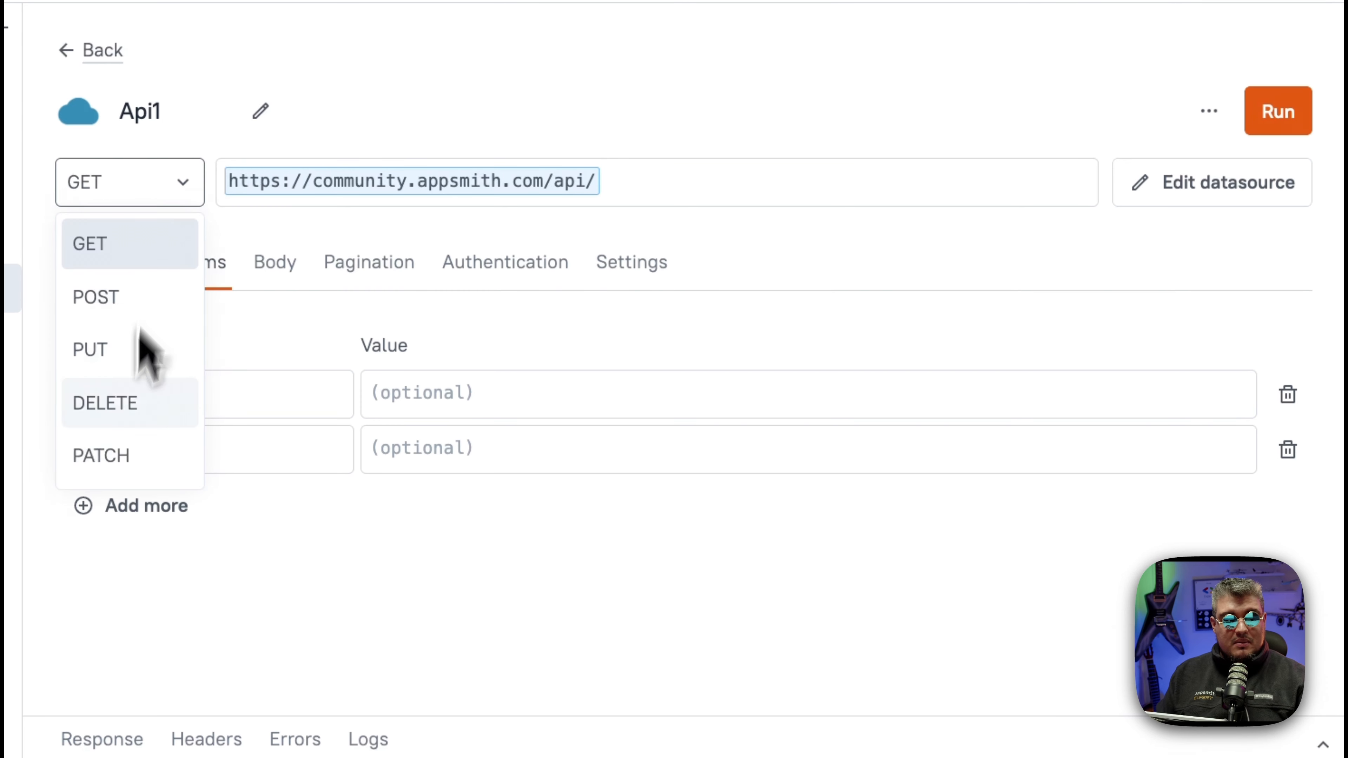
pyautogui.click(134, 455)
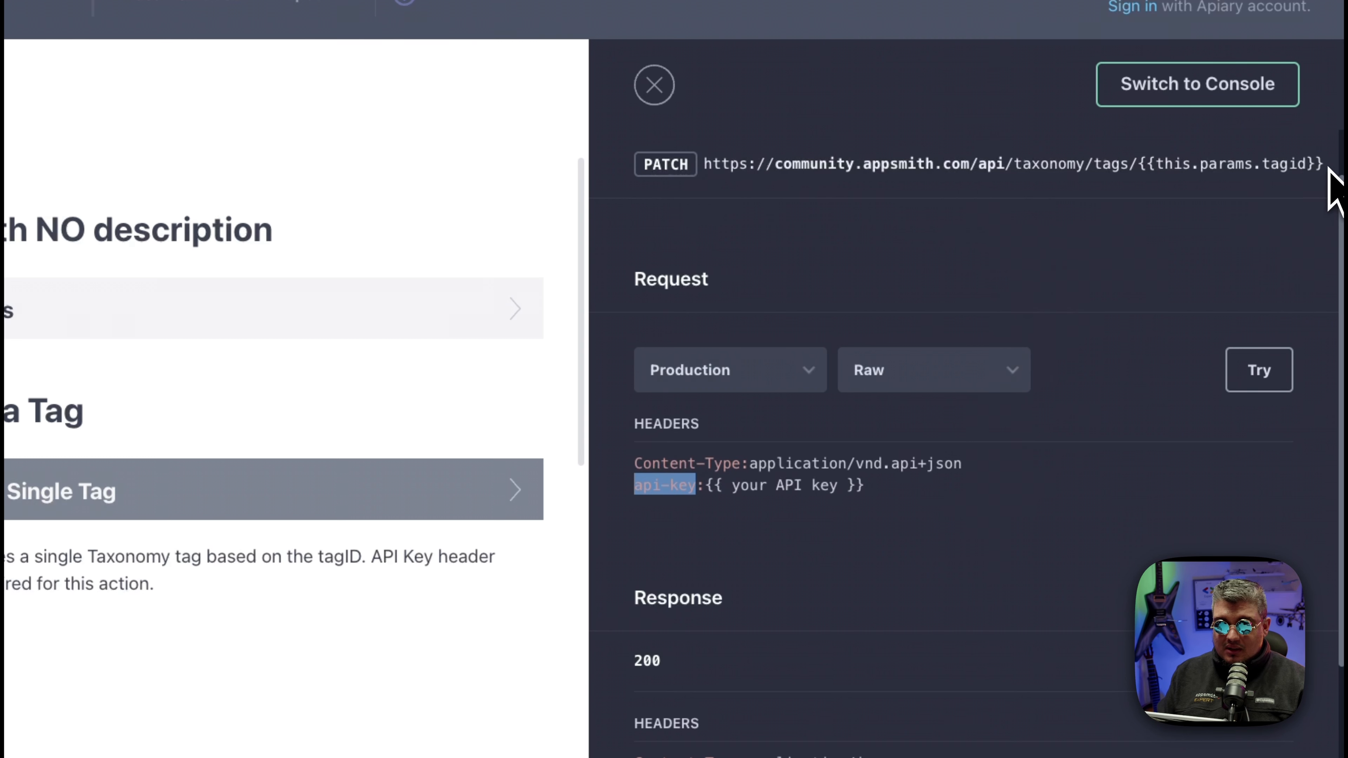
# Append the path taxonomy/tags/{{this.params.tagid}} from the Patch a Single Tag documentation to the query's base URL
pyautogui.moveTo(1328, 169); pyautogui.dragTo(1029, 167)
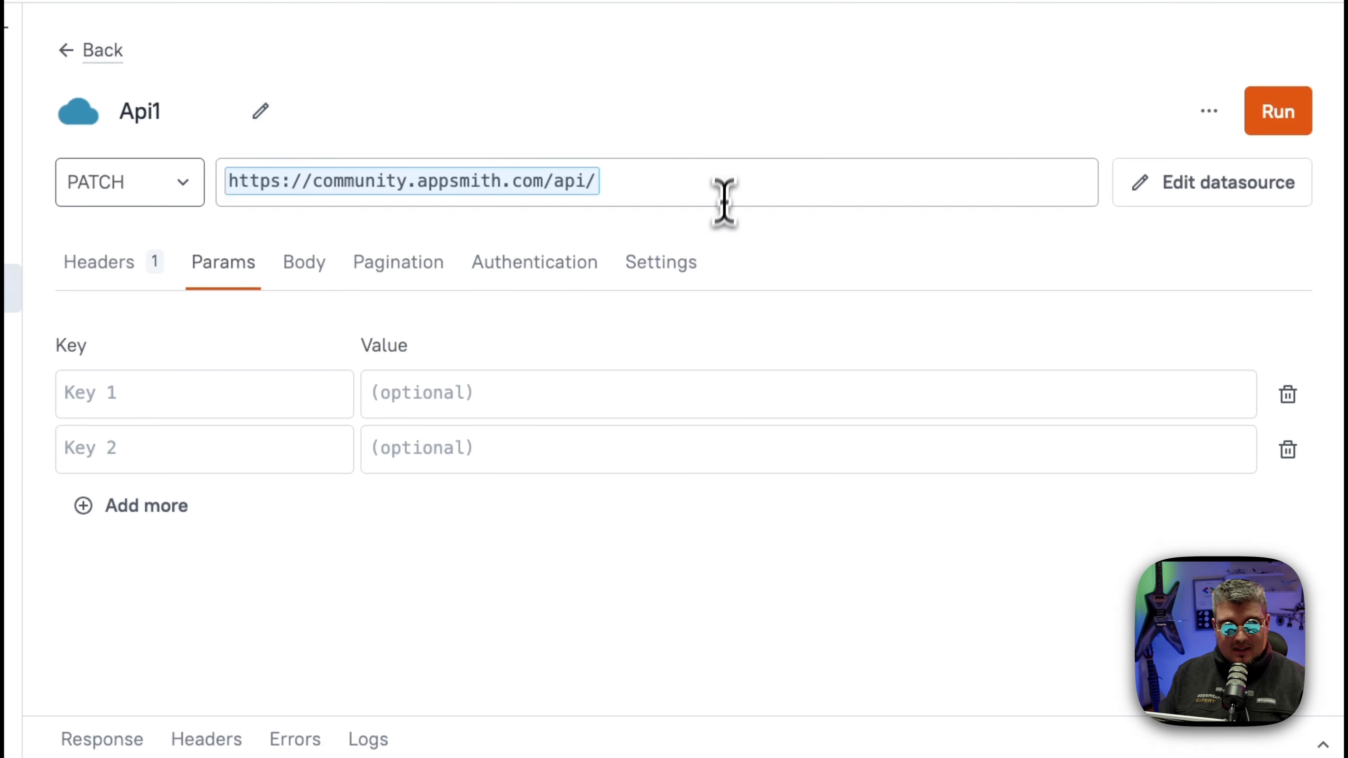
pyautogui.click(692, 175)
pyautogui.write('taxonomy/tags/{{this.params.tagid}}')
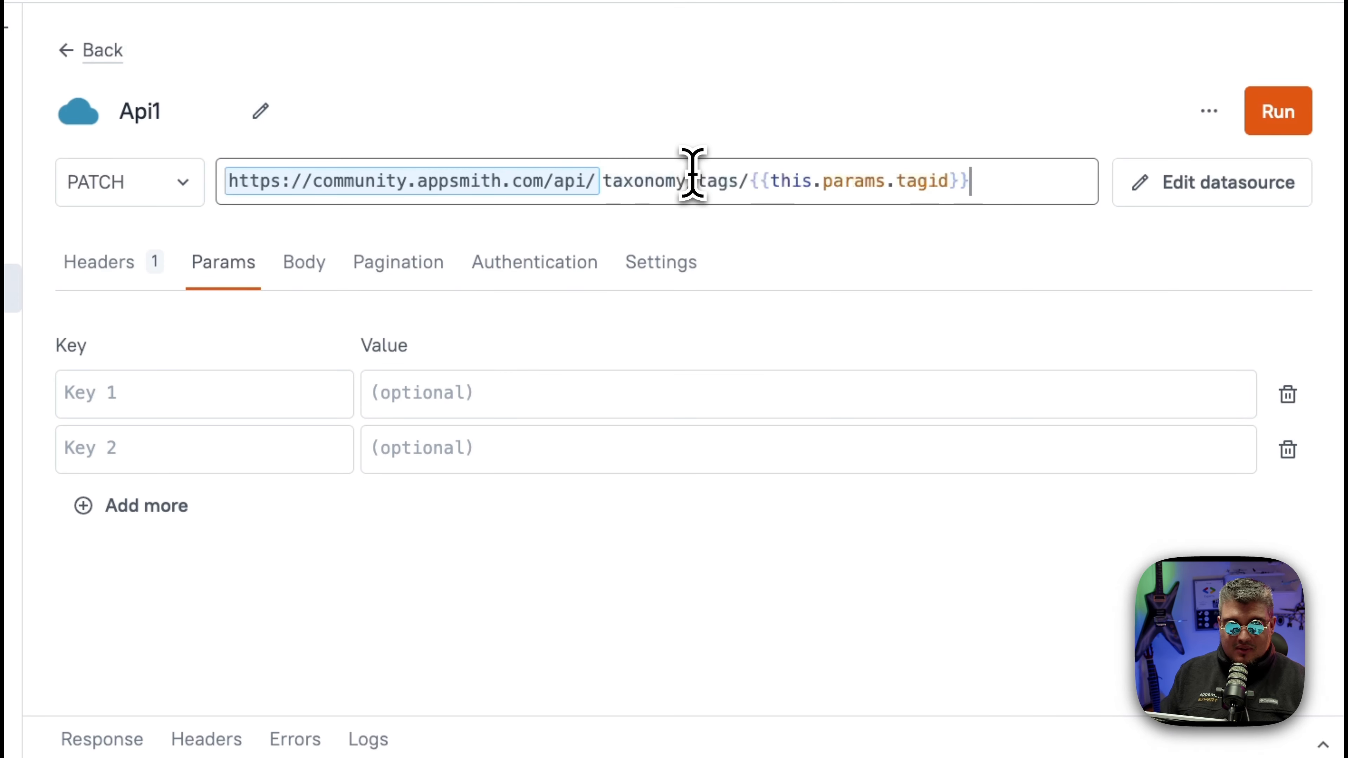
pyautogui.click(973, 84)
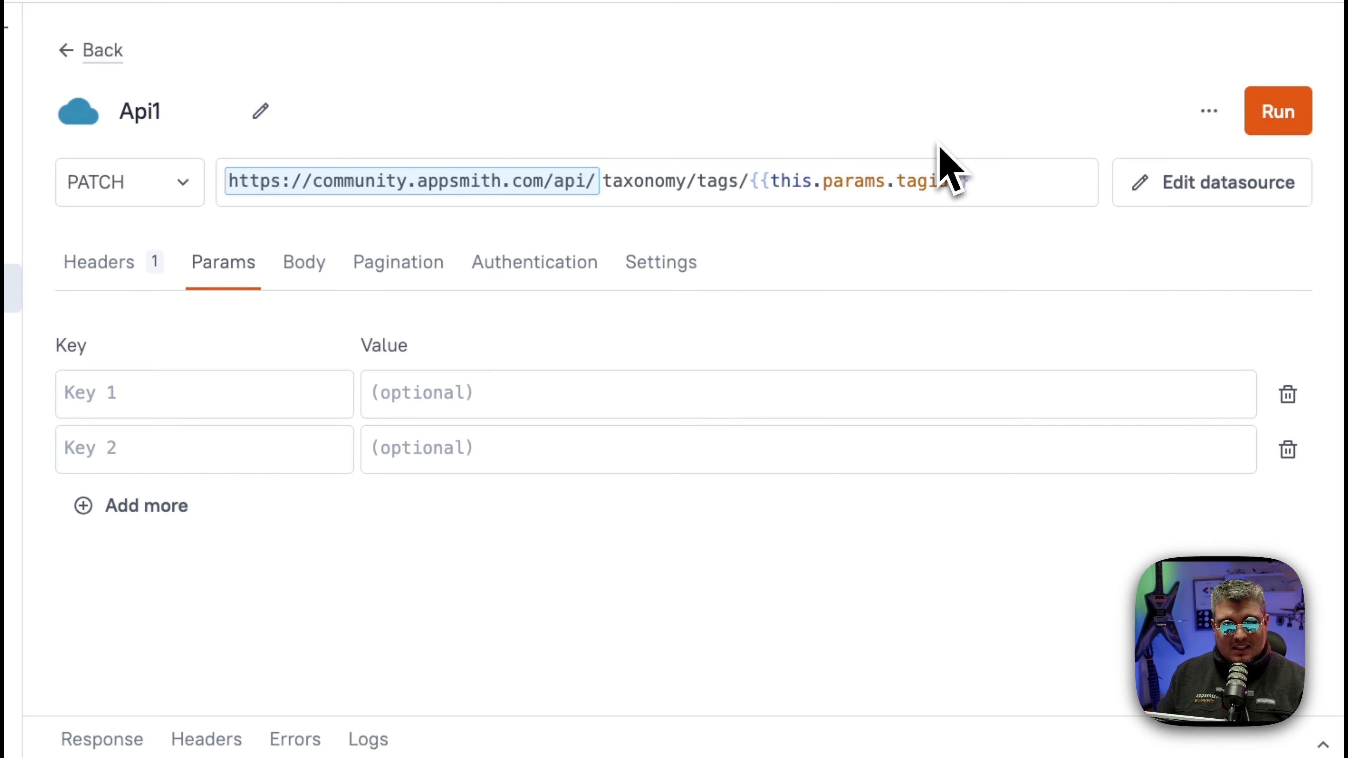